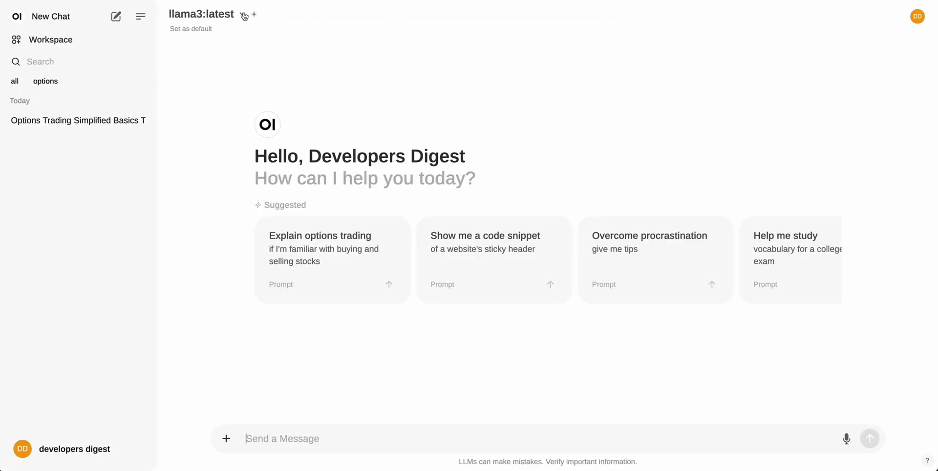
Step: Scroll the GitHub README from Key Features down to the Quick Start with Docker instructions
click(244, 15)
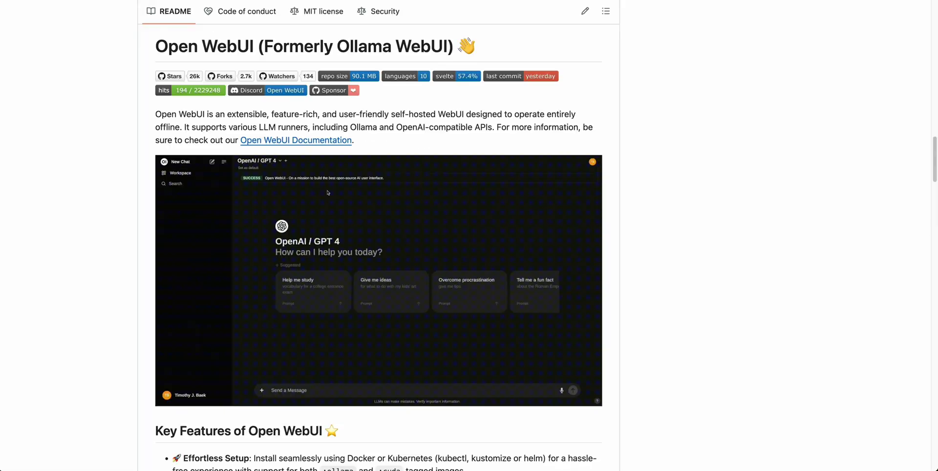
scroll(332, 224, down, 15)
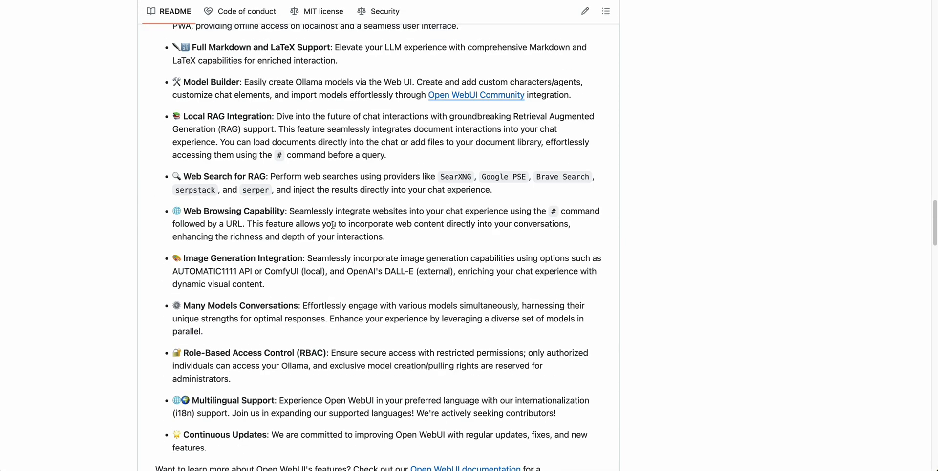
scroll(332, 224, down, 9)
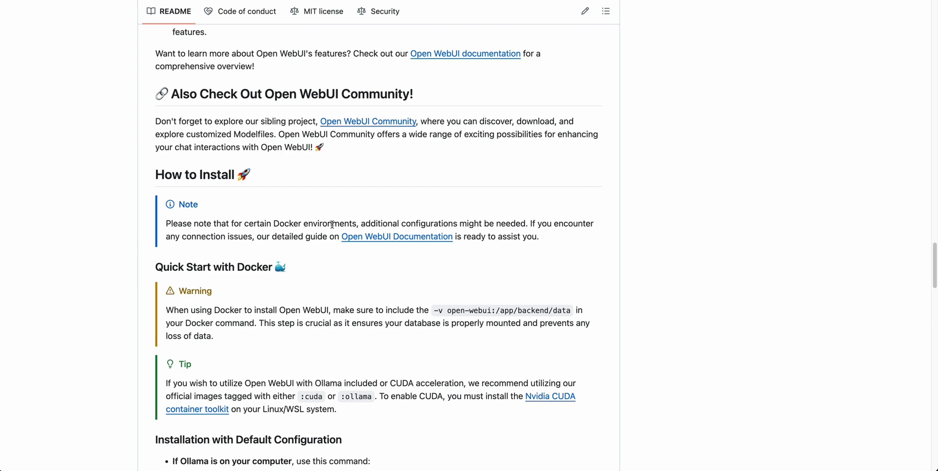
scroll(332, 224, down, 8)
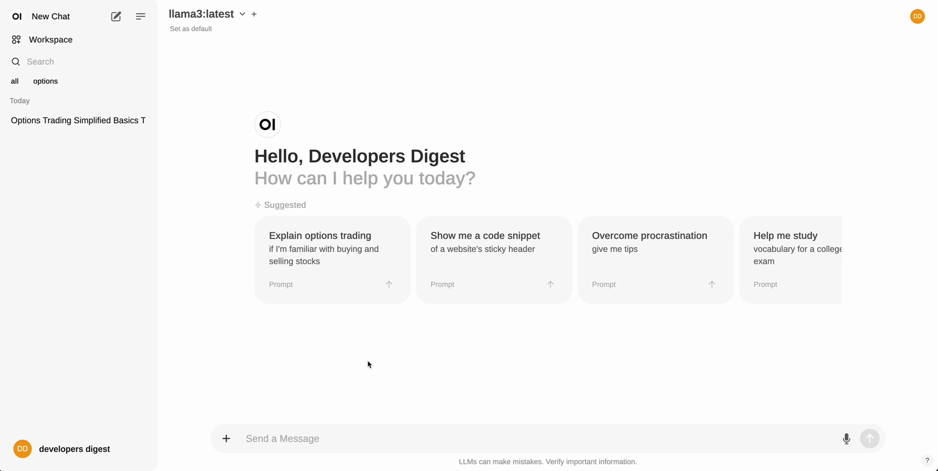
Step: Keep llama3:latest, ask 'Tell me a joke', and regenerate the model's reply
click(234, 25)
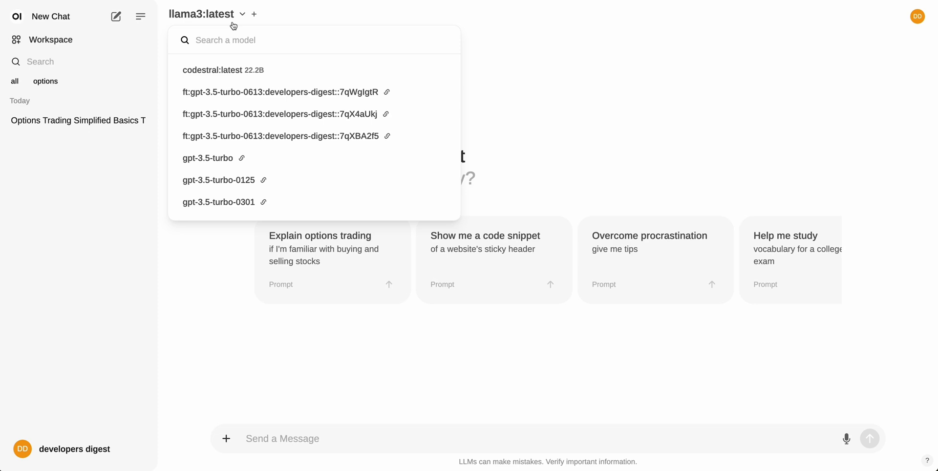
scroll(244, 138, down, 8)
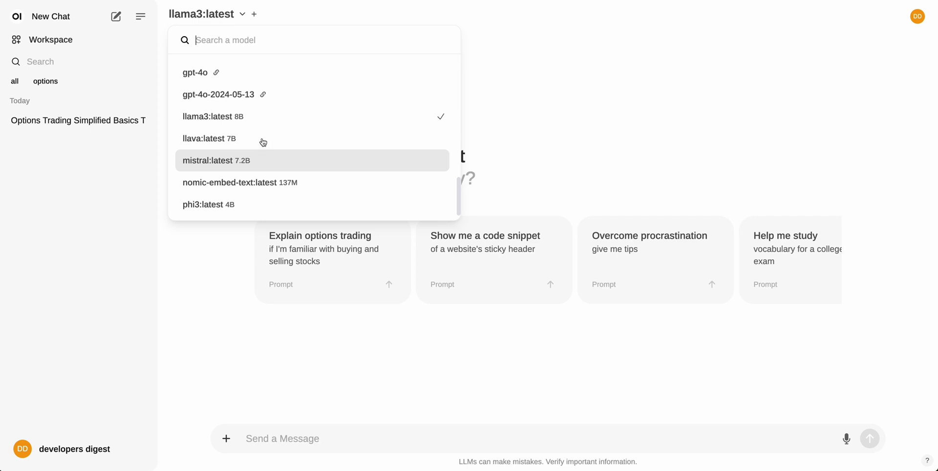
click(264, 118)
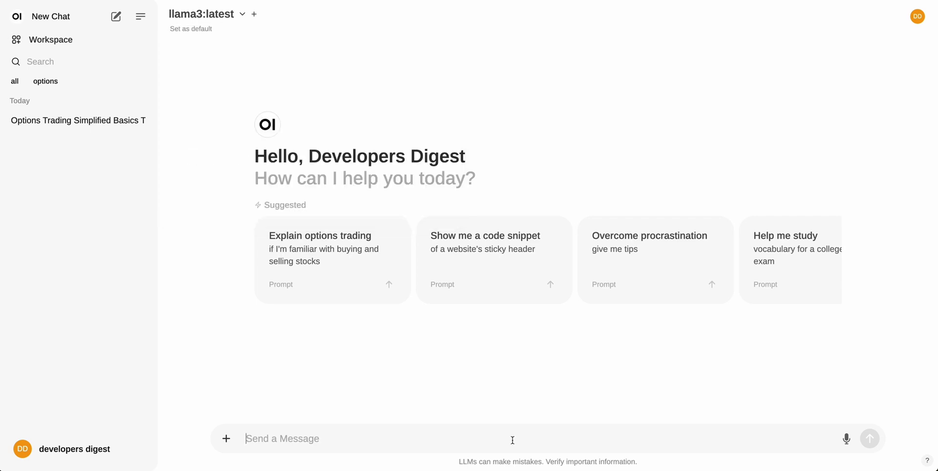
text(Tell me a joke)
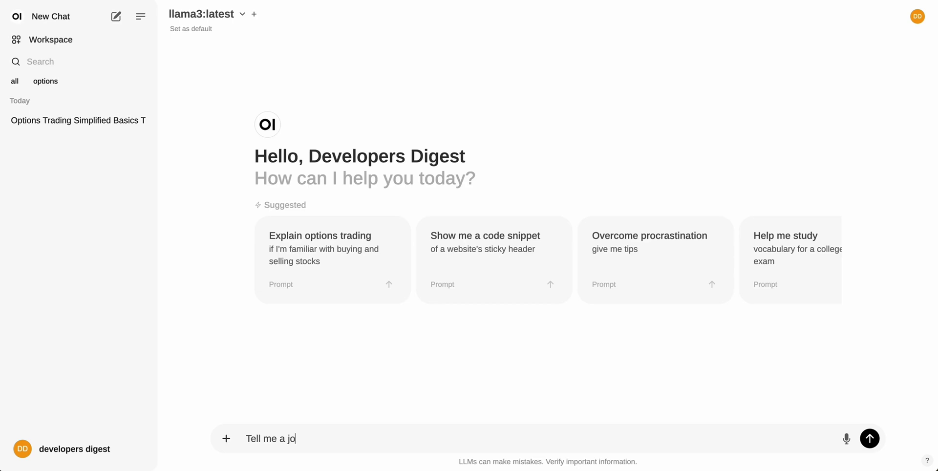
key(Return)
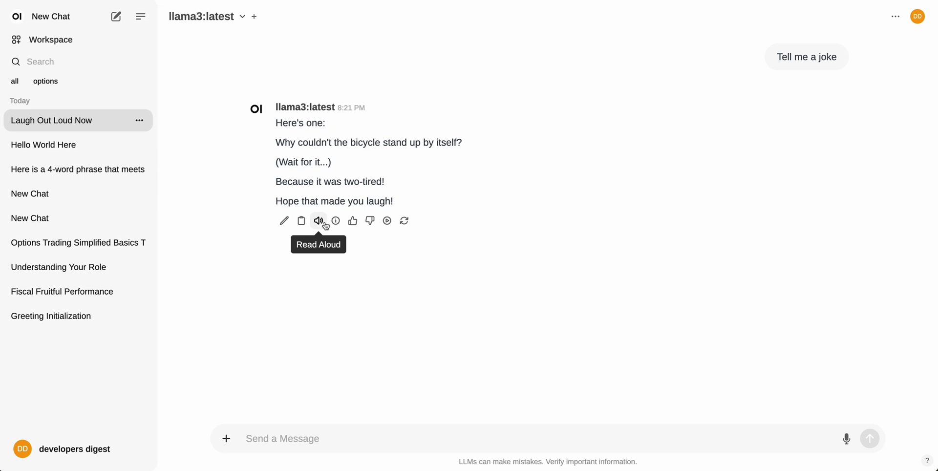
mouse_move(337, 224)
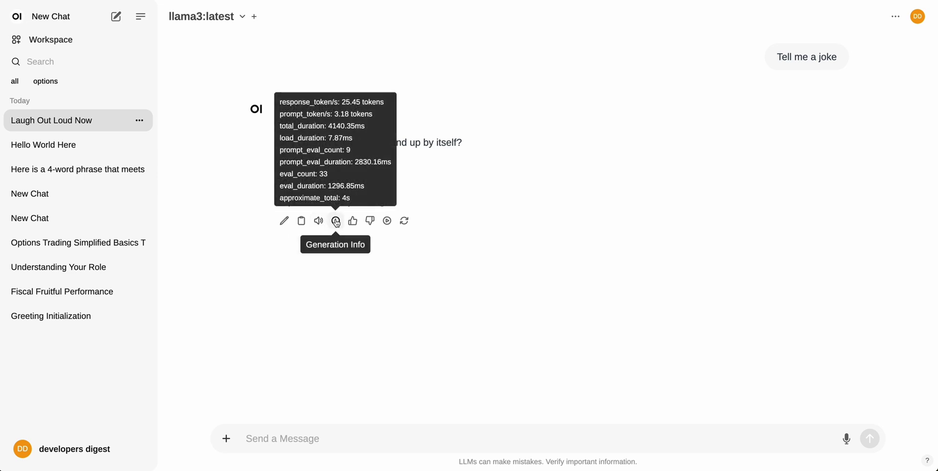
click(405, 221)
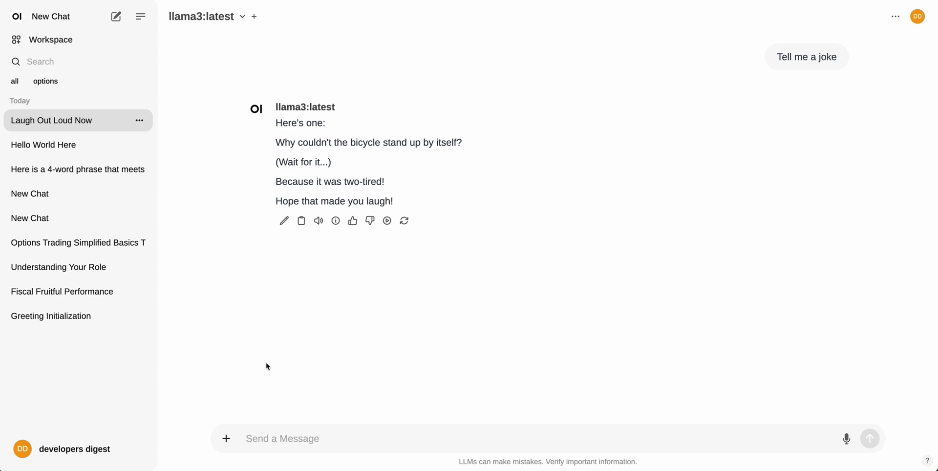
Step: Open and dismiss the attachment menu, then dictate 'hello world' by voice
click(226, 439)
click(358, 360)
click(849, 440)
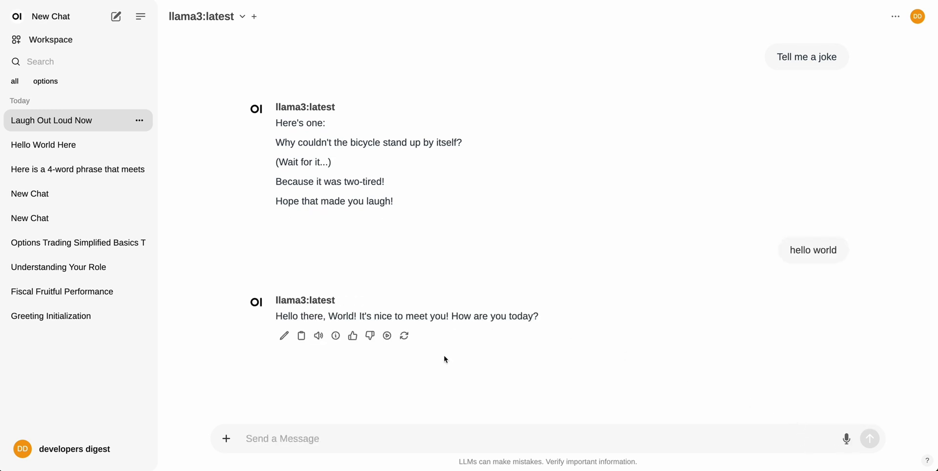
Step: Hide and restore the chat history sidebar, then start a new empty chat
click(141, 16)
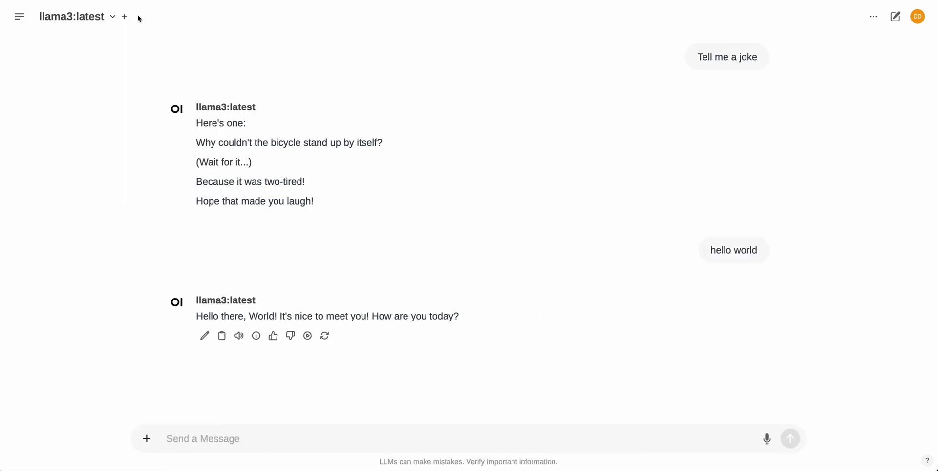
click(20, 17)
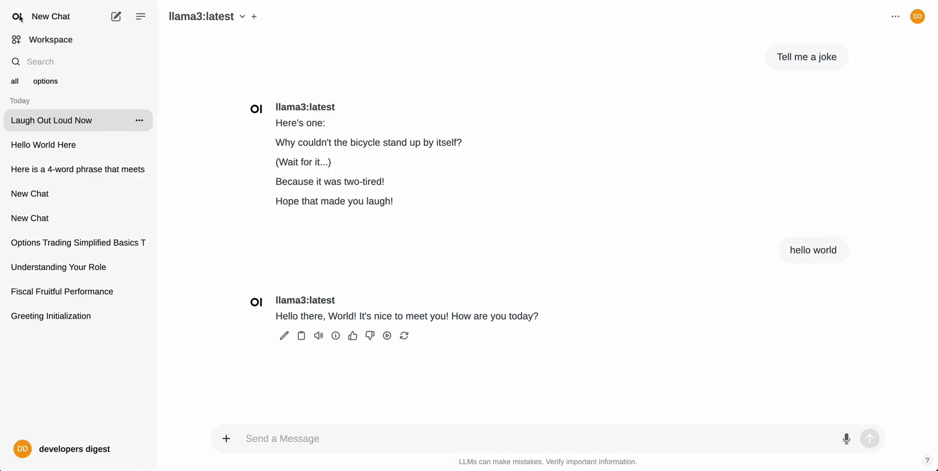
click(117, 19)
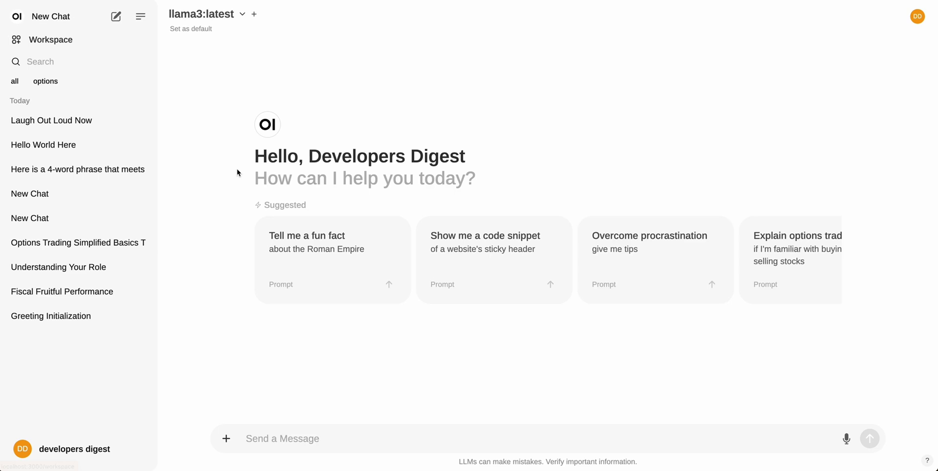
Step: Switch the chat model to gpt-3.5-turbo and send 'Hello world'
click(243, 20)
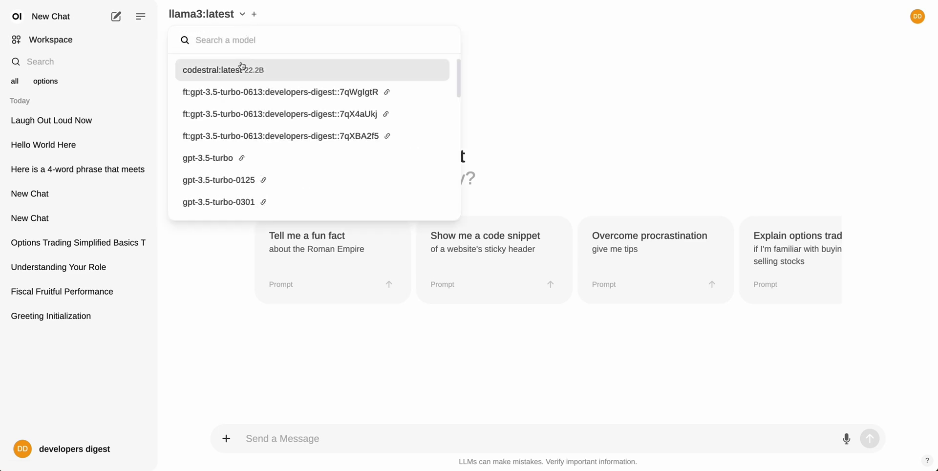
click(235, 169)
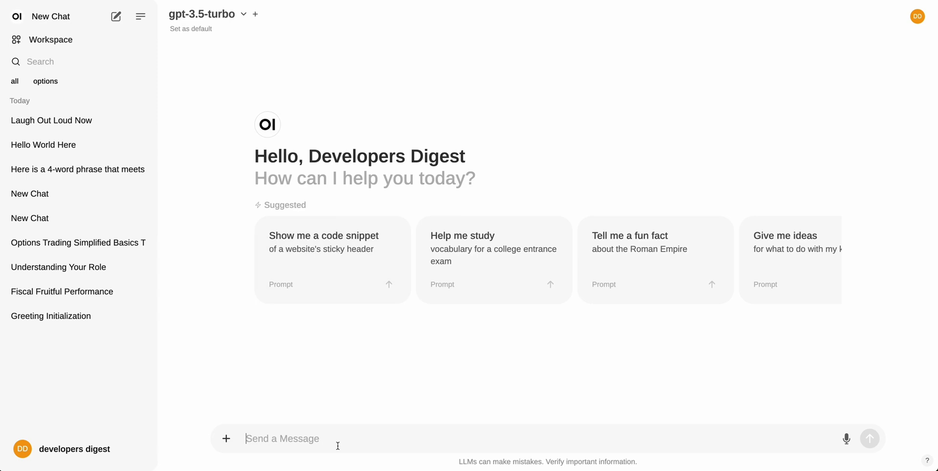
text(Hello world)
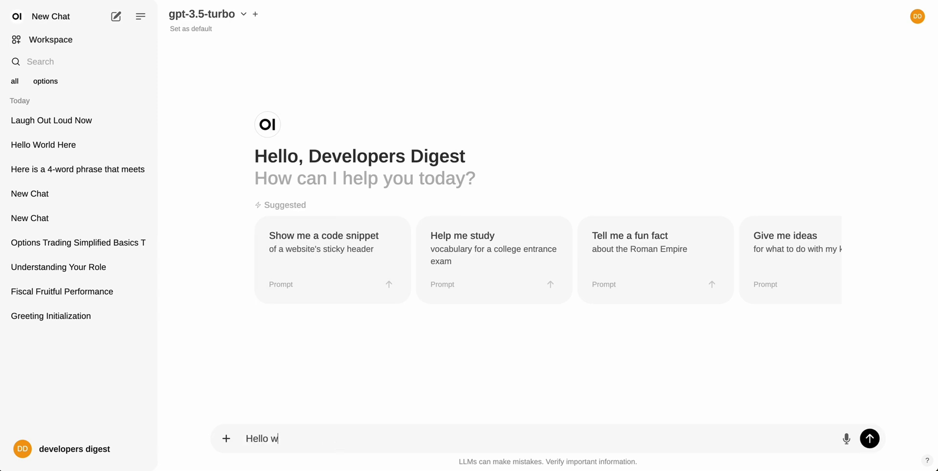
key(Return)
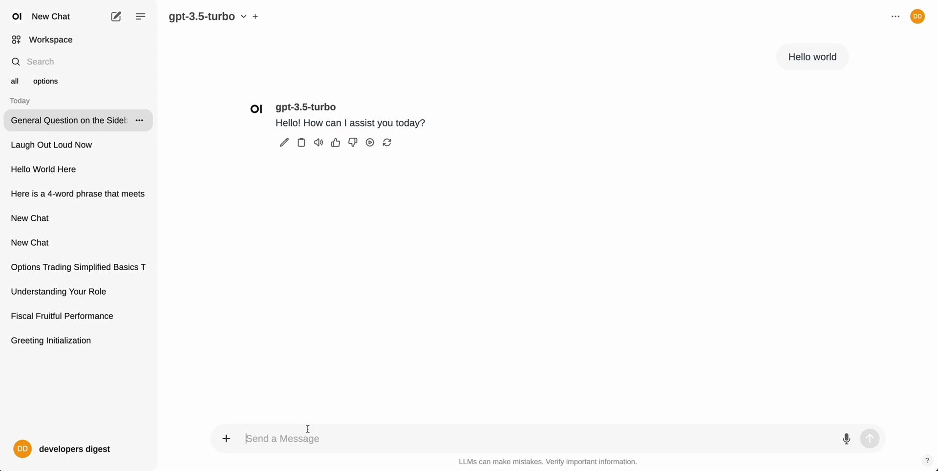
Step: Add a second model slot, open its list without choosing, then remove it
click(255, 17)
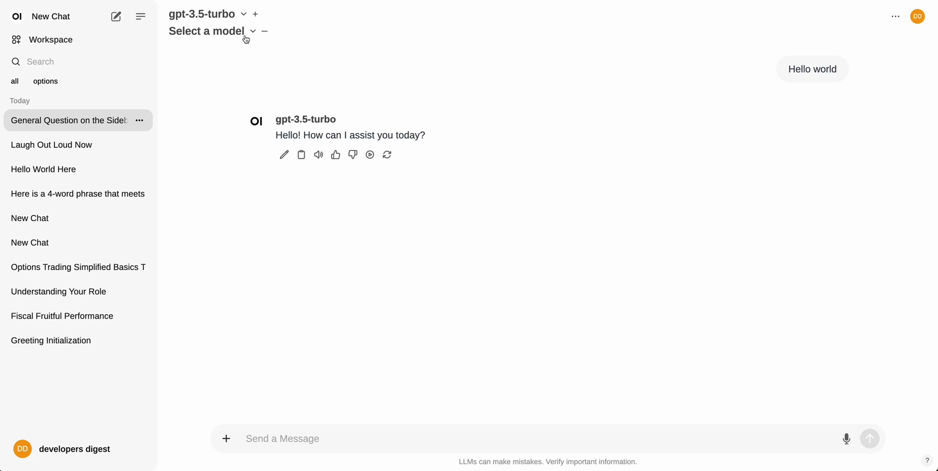
click(249, 34)
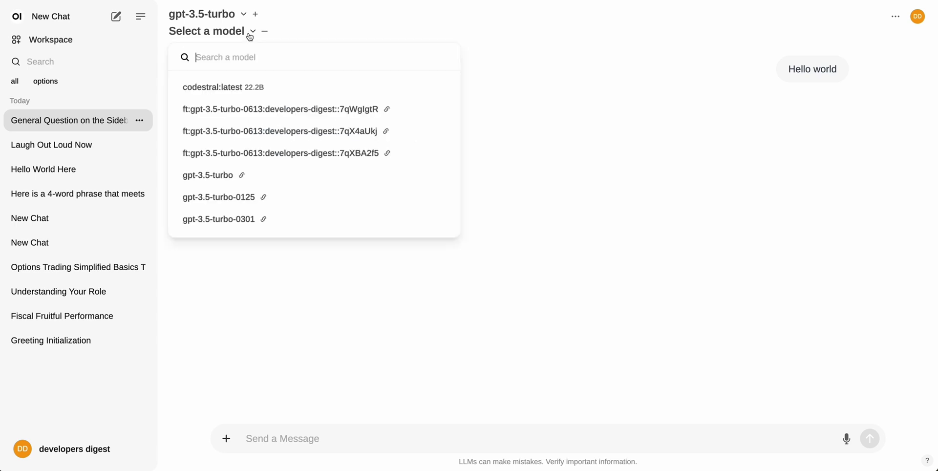
click(300, 30)
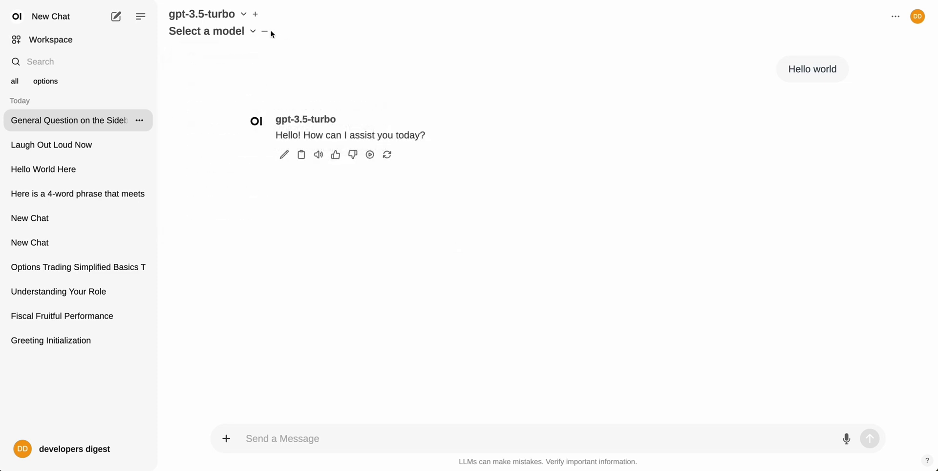
click(265, 31)
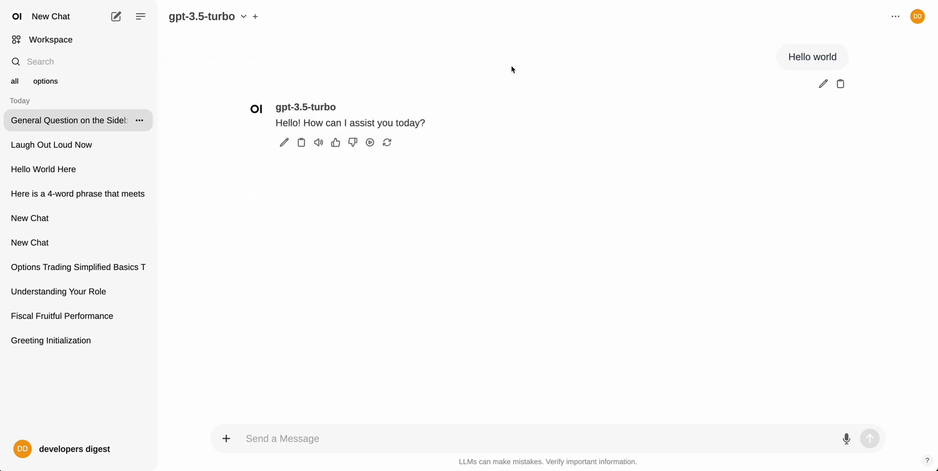
Step: View the chat's share and download options, then open Settings from the account menu
click(902, 18)
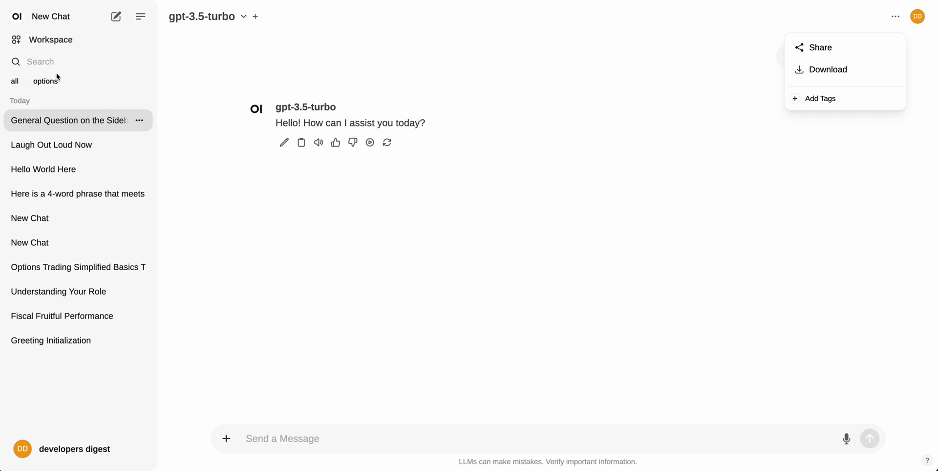
mouse_move(829, 72)
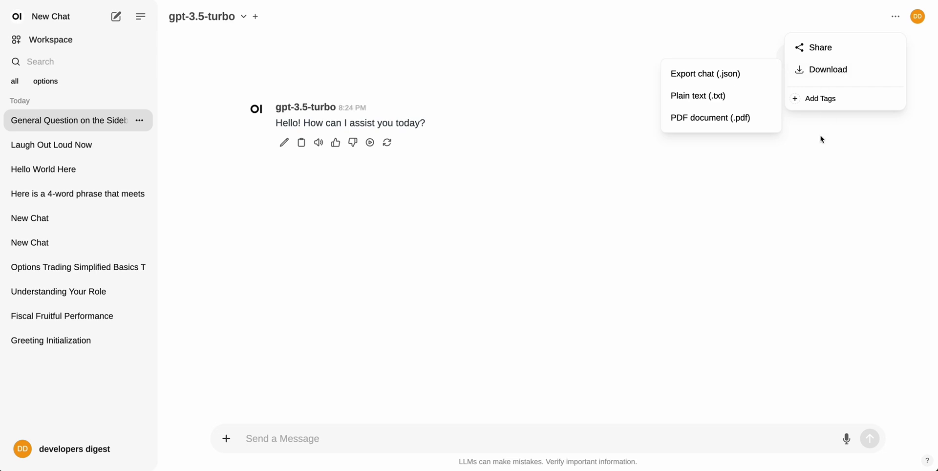
click(921, 15)
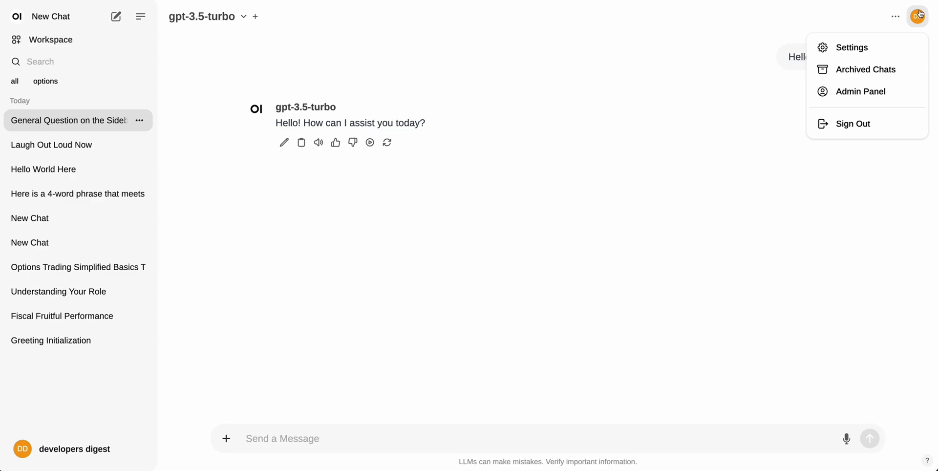
click(850, 48)
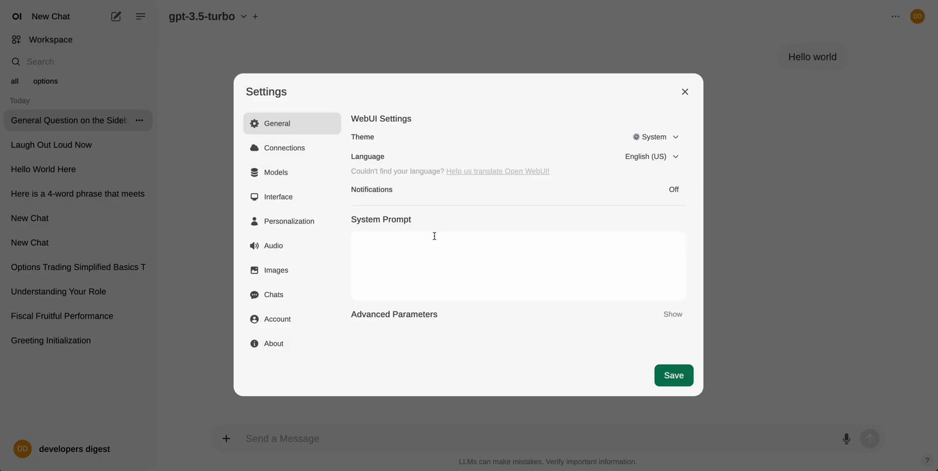
Step: Expand and scroll through General's advanced parameters, then view the Connections API addresses
click(677, 315)
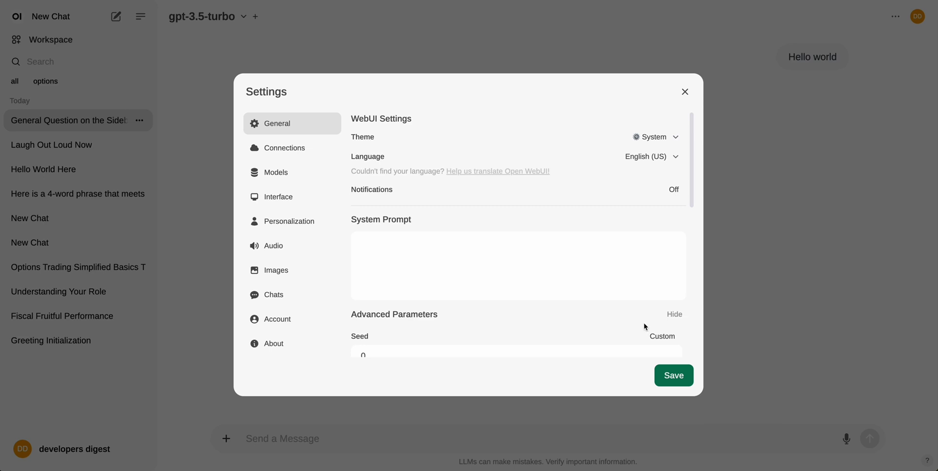
scroll(610, 327, down, 2)
scroll(583, 332, down, 1)
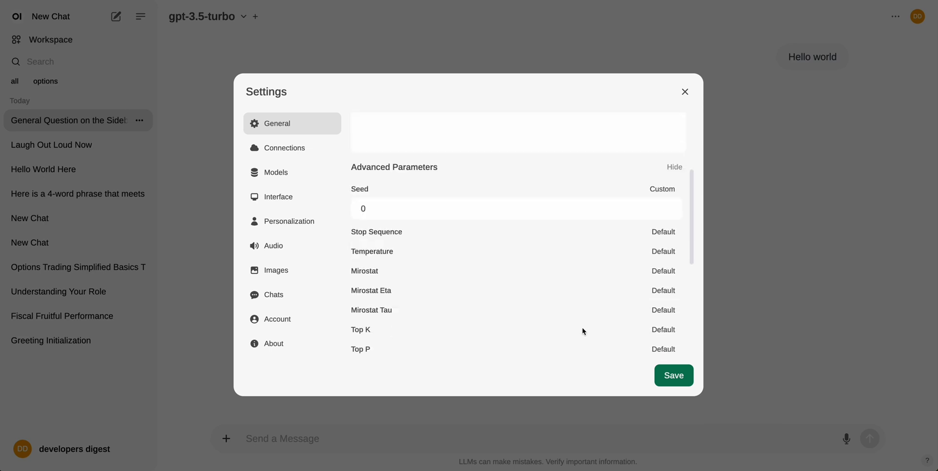
scroll(583, 331, down, 1)
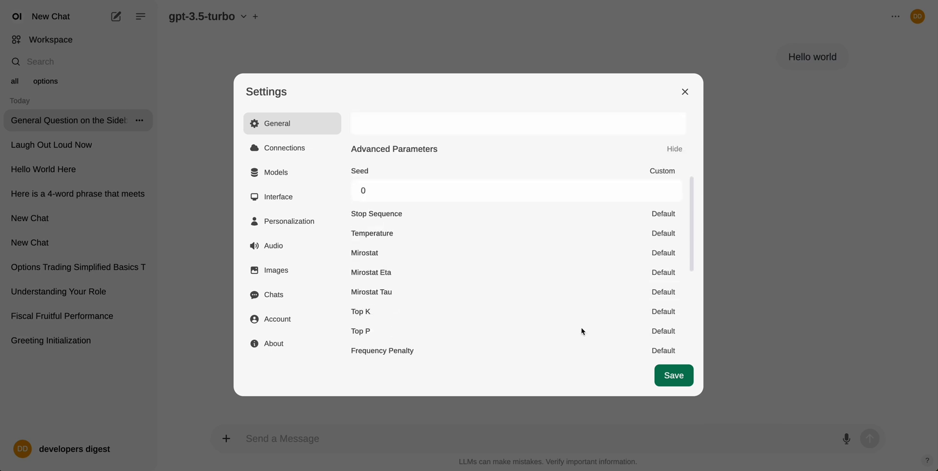
scroll(583, 331, down, 5)
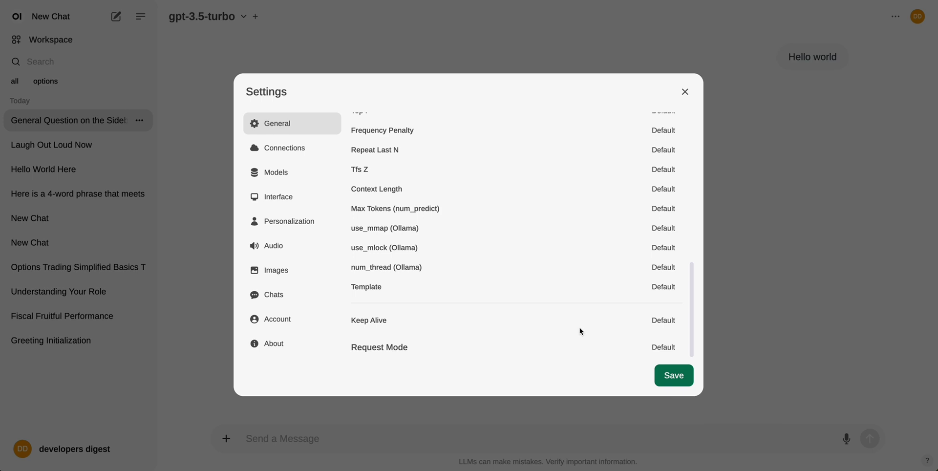
click(285, 147)
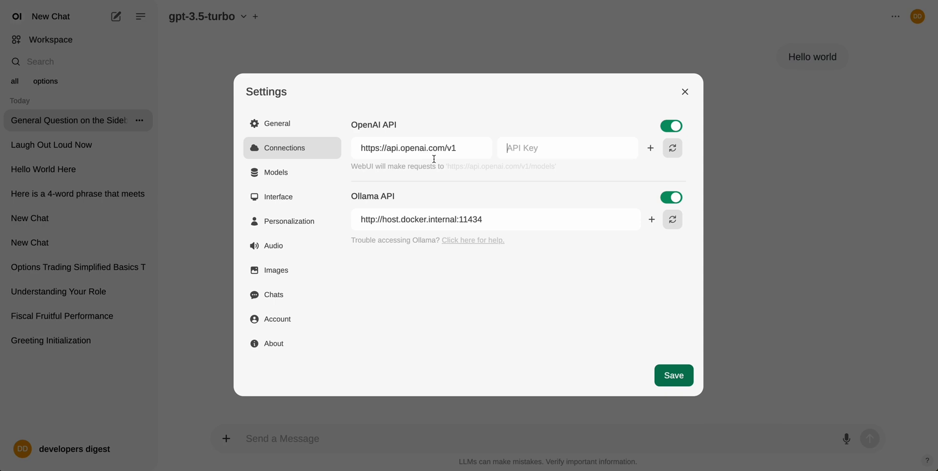
Step: Review the Models page and Interface default prompt suggestions, then open Personalization
click(292, 173)
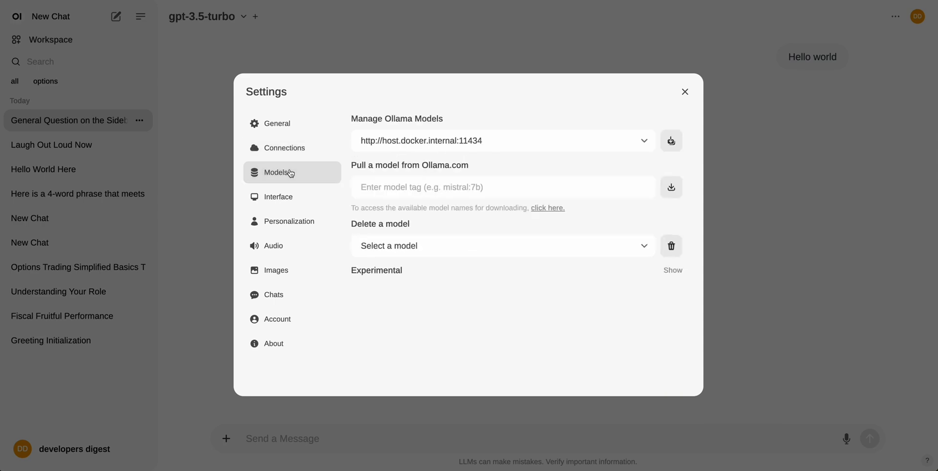
click(284, 197)
scroll(444, 260, down, 5)
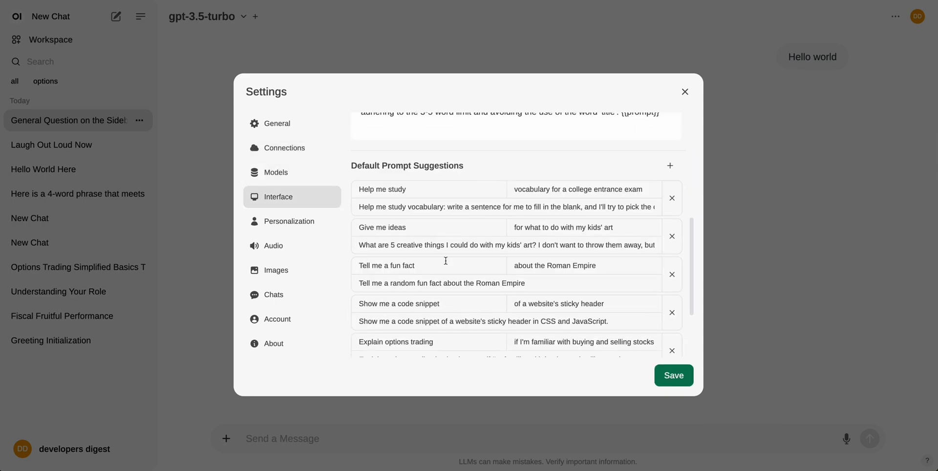
scroll(445, 261, down, 3)
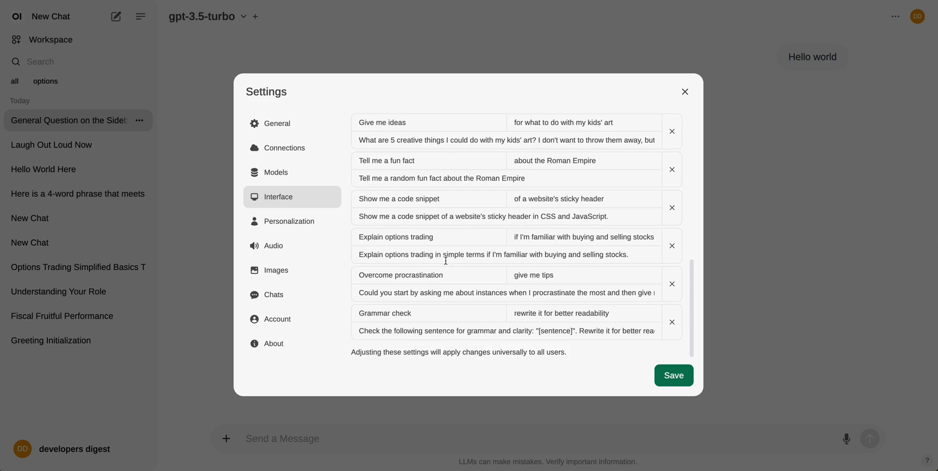
click(306, 226)
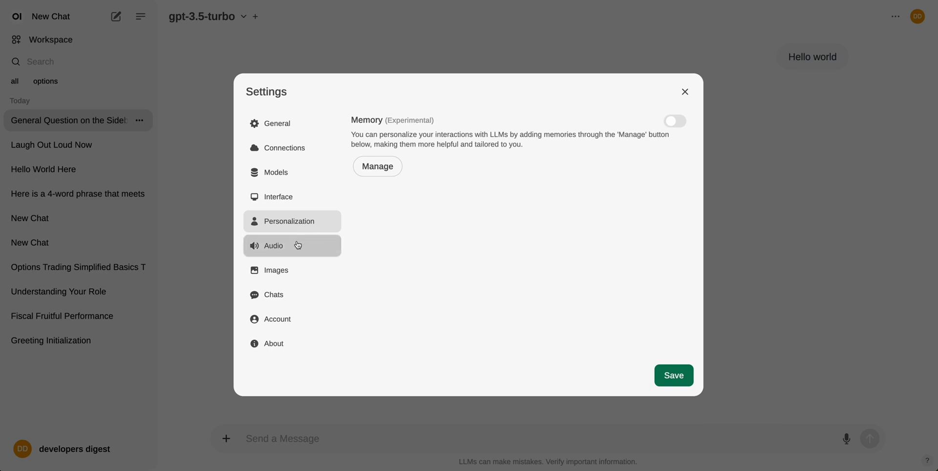
Step: Keep both Audio text-to-speech and speech-to-text engines on Default (Web API)
click(297, 245)
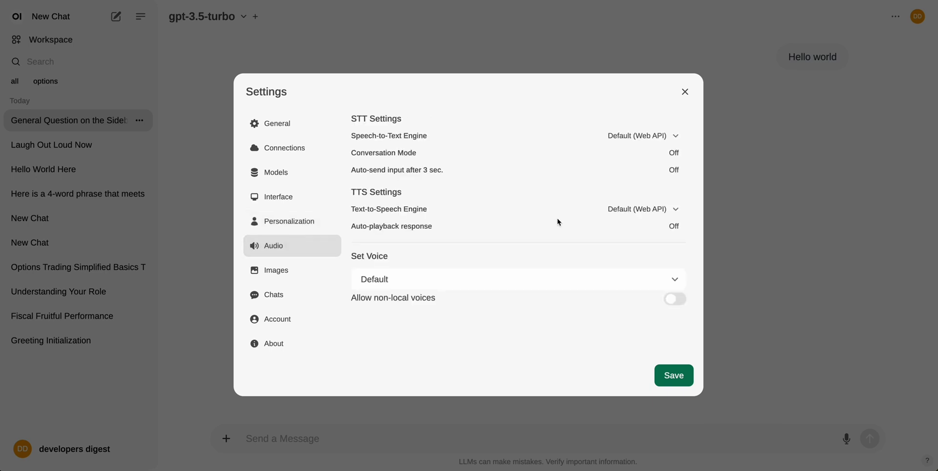
click(662, 215)
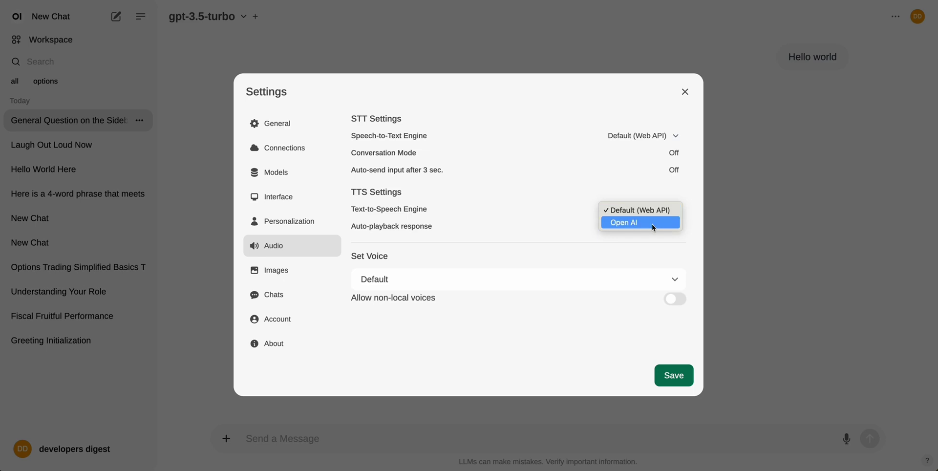
click(544, 215)
click(648, 139)
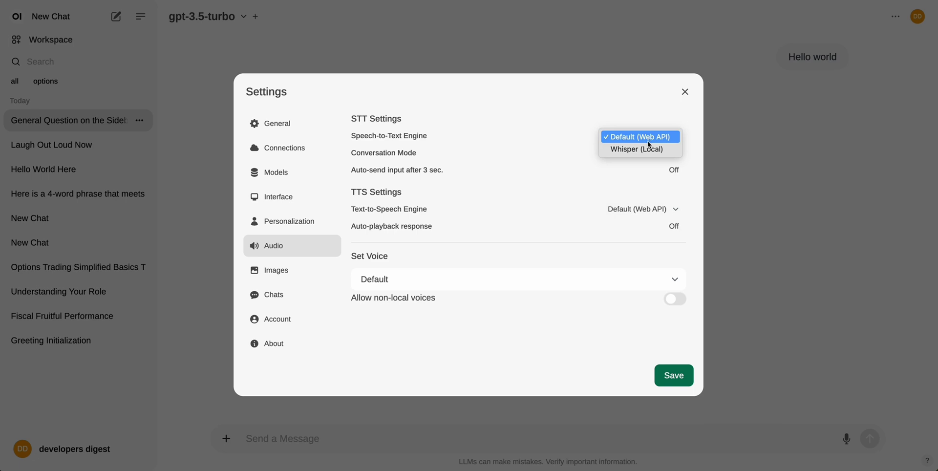
click(523, 290)
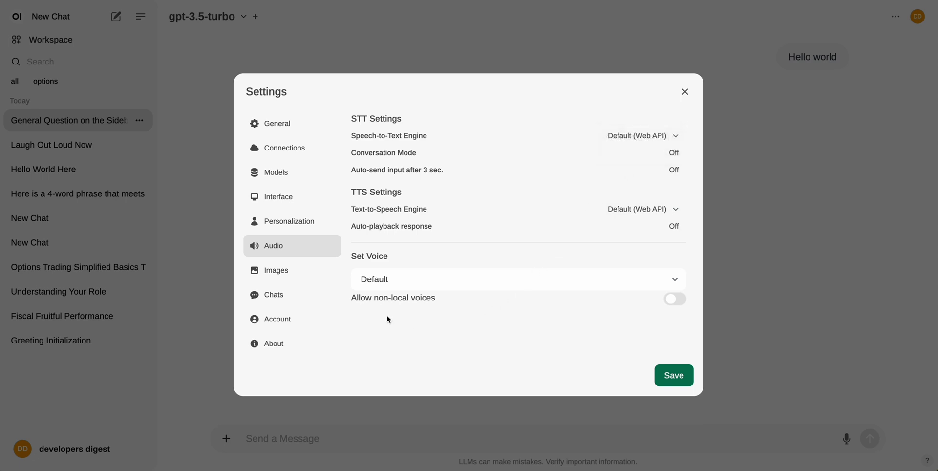
Step: Review the Images, Chats, Account and About pages, then close Settings
click(294, 269)
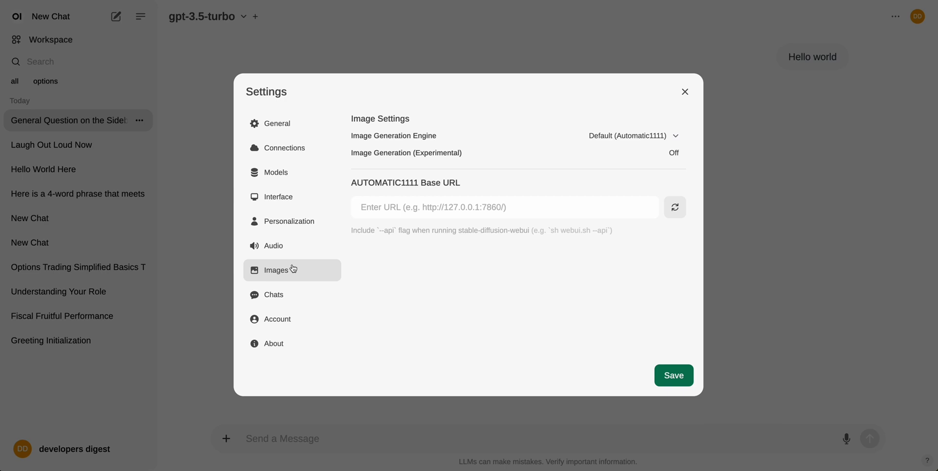
click(276, 291)
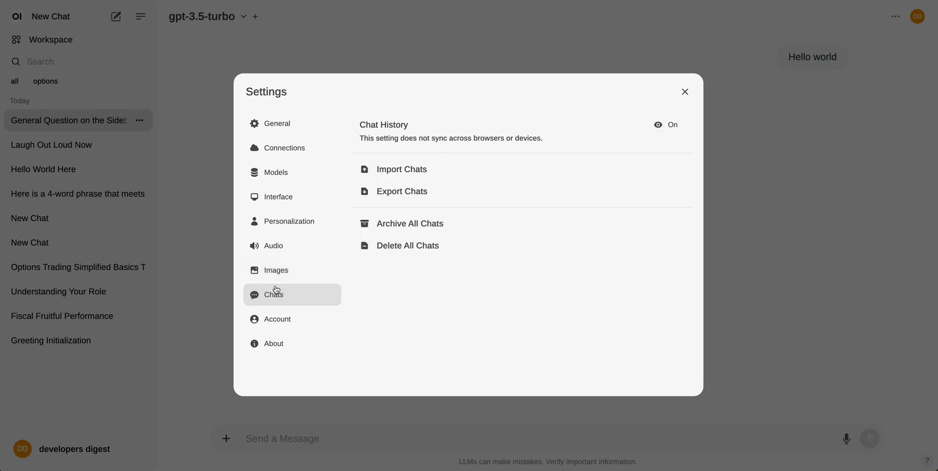
click(281, 323)
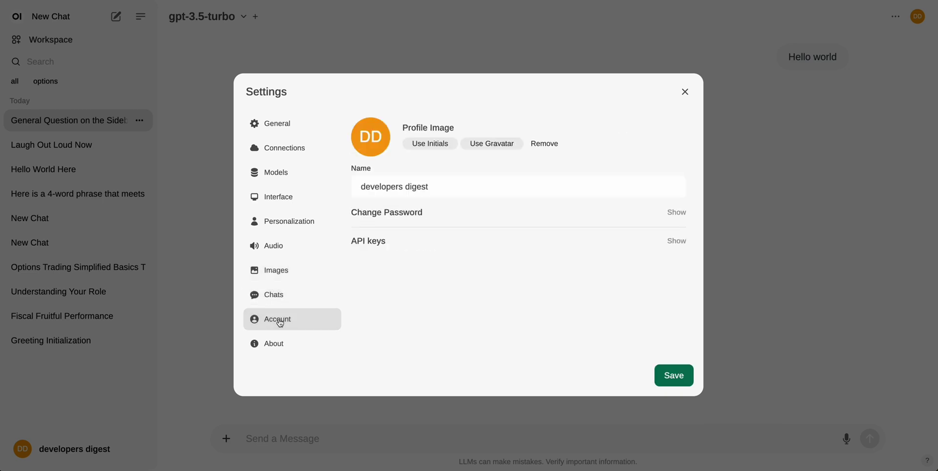
click(274, 343)
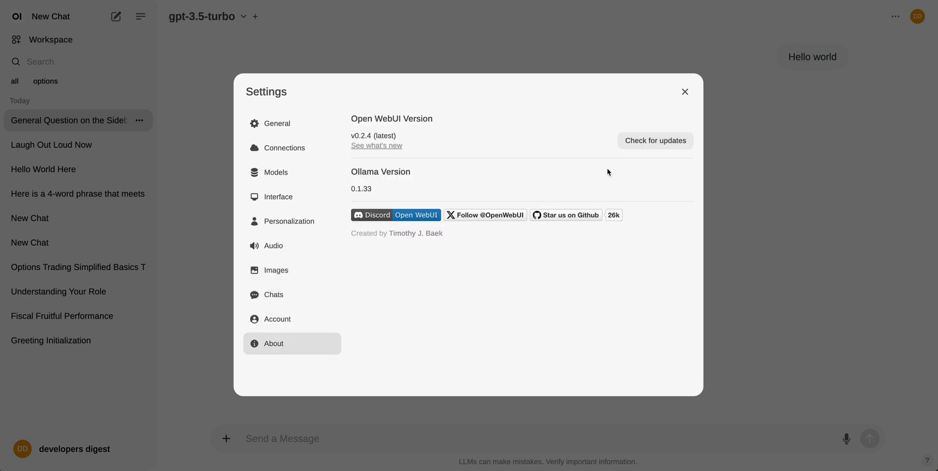
click(685, 92)
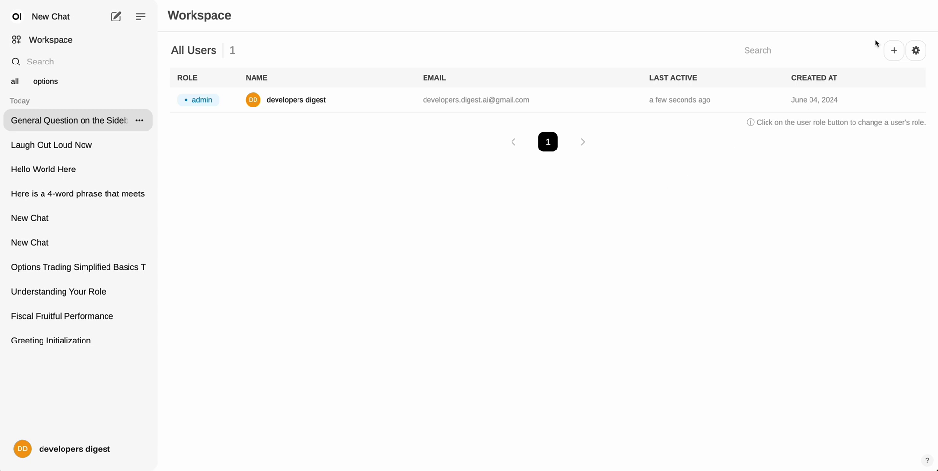
Step: Open the Add User form from the Workspace users list
click(901, 55)
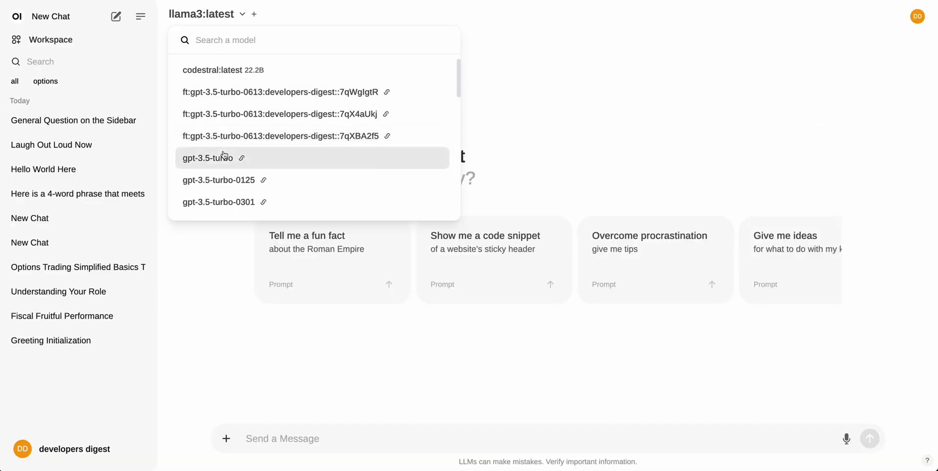
scroll(224, 155, down, 5)
Step: With llava:latest, attach the two-camera image and ask 'what is this image'
scroll(225, 155, down, 4)
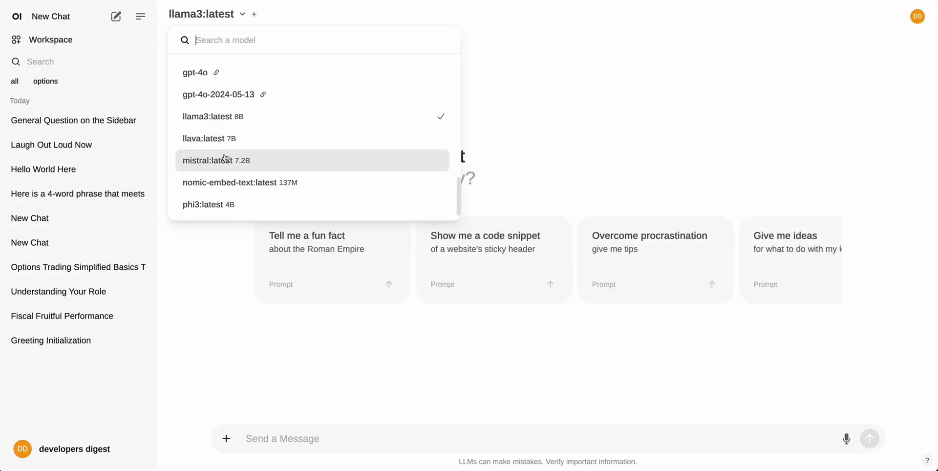
click(220, 140)
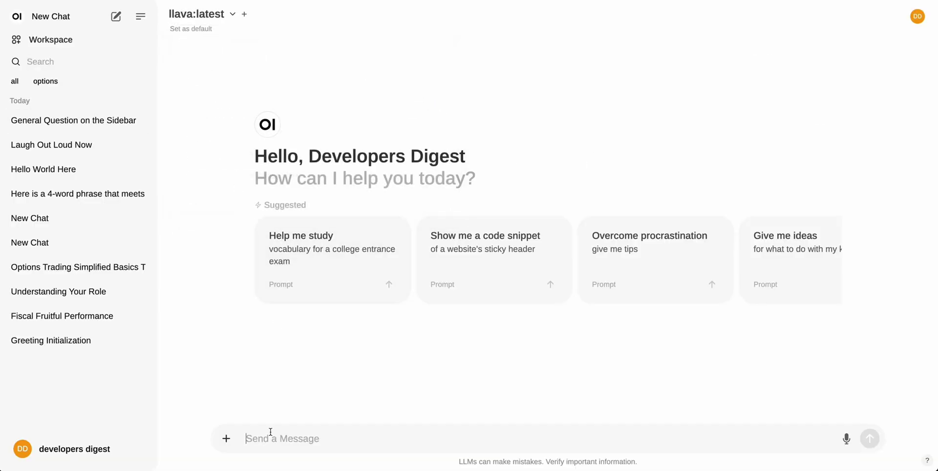
click(226, 439)
click(249, 406)
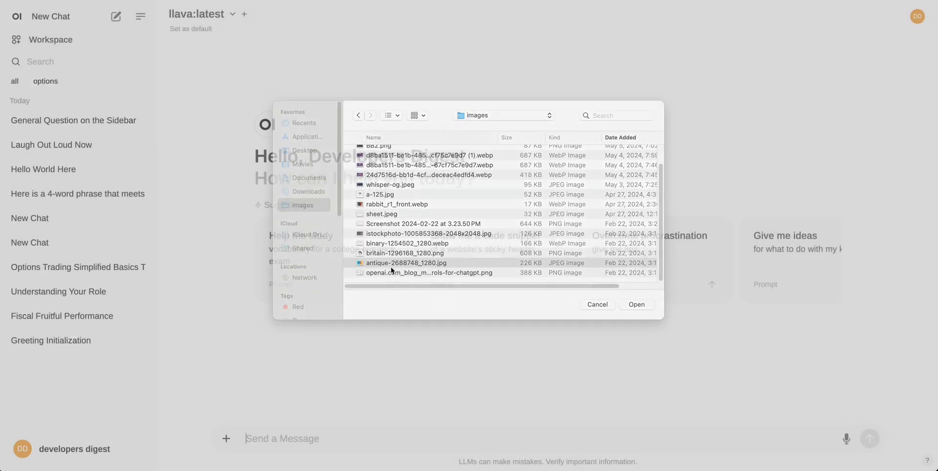
double_click(391, 266)
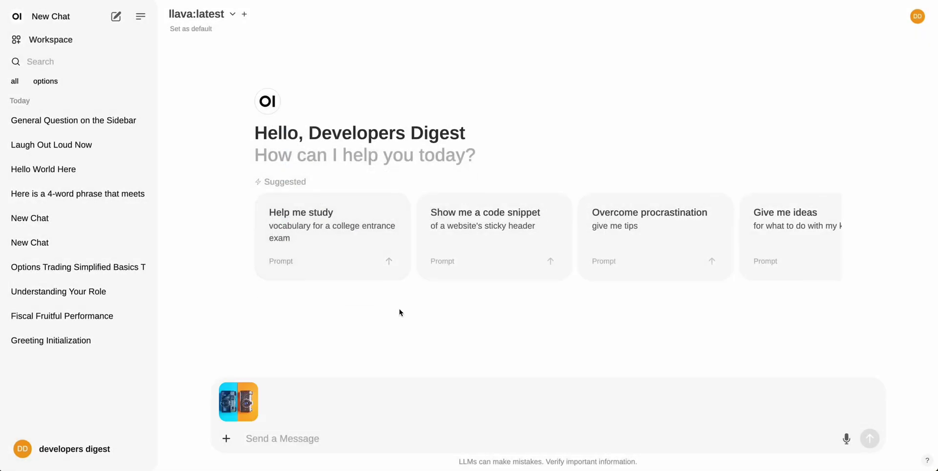
click(304, 438)
text(what is this image)
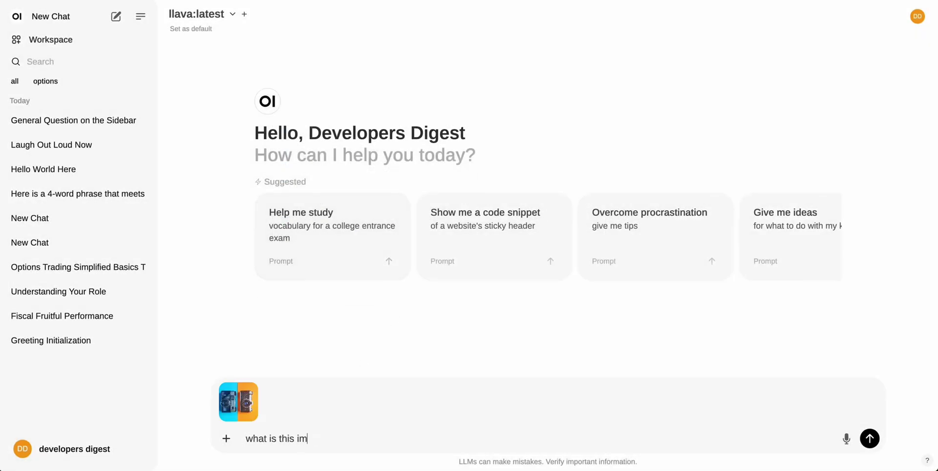
key(Return)
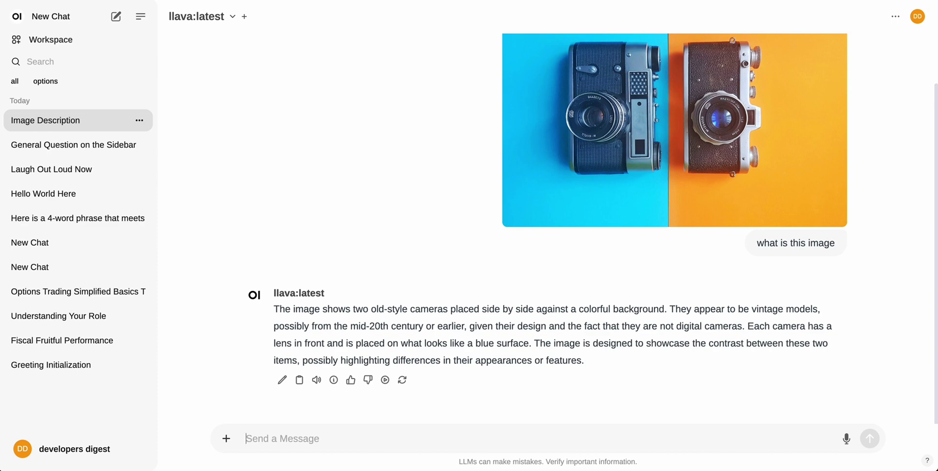
Step: Switch to gpt-4-1106-vision-preview, check the attachment options, and reopen the model list
click(233, 16)
scroll(247, 147, down, 5)
click(248, 182)
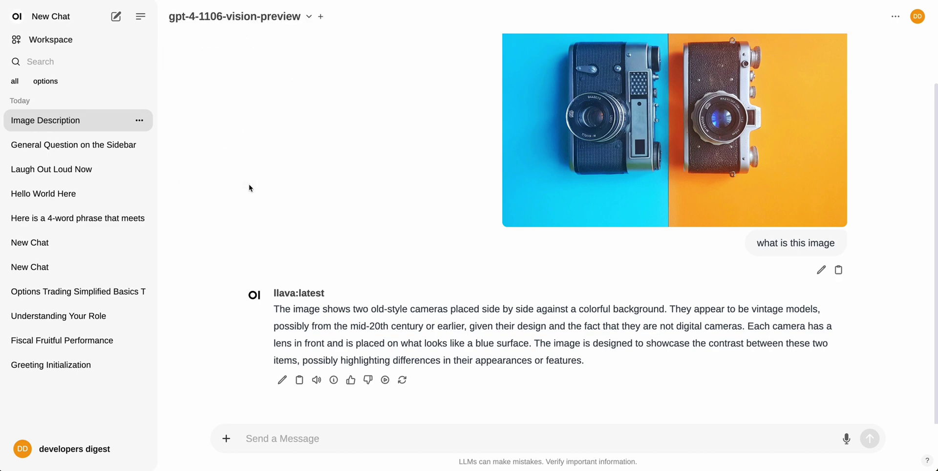
click(226, 438)
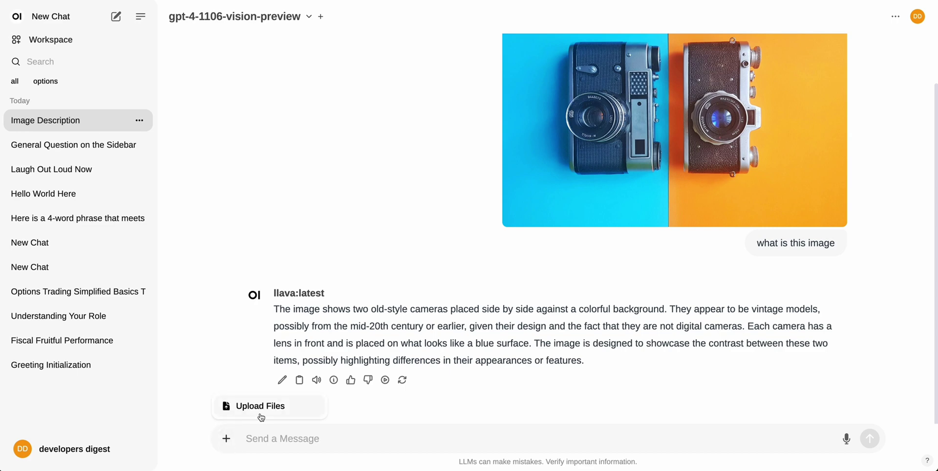
click(233, 17)
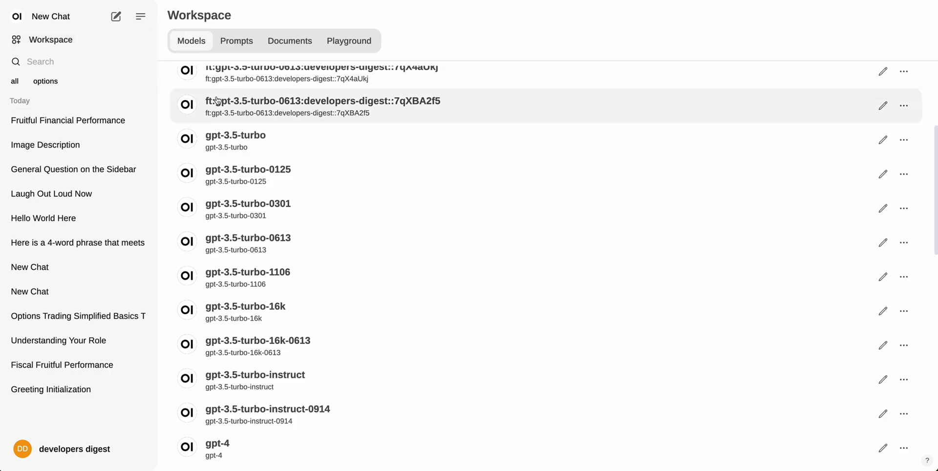
scroll(215, 137, down, 13)
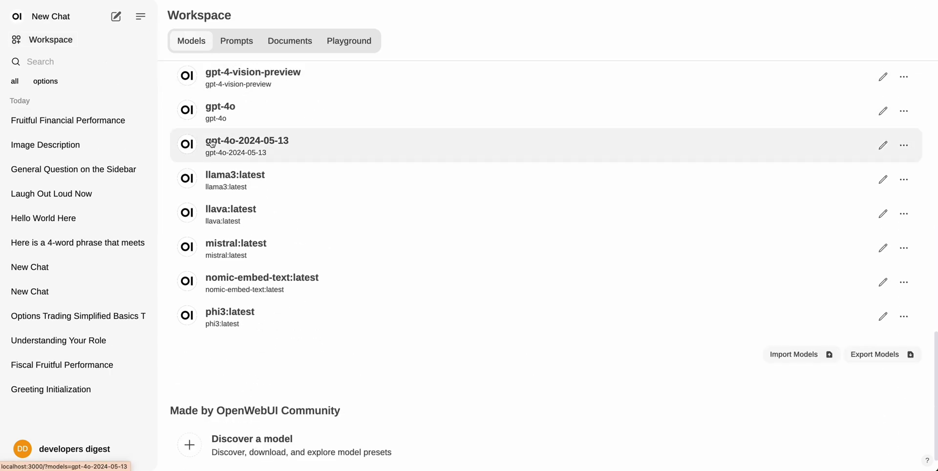
Step: Go to the Workspace Prompts page to reach the OpenWebUI Community prompt site
scroll(211, 143, up, 10)
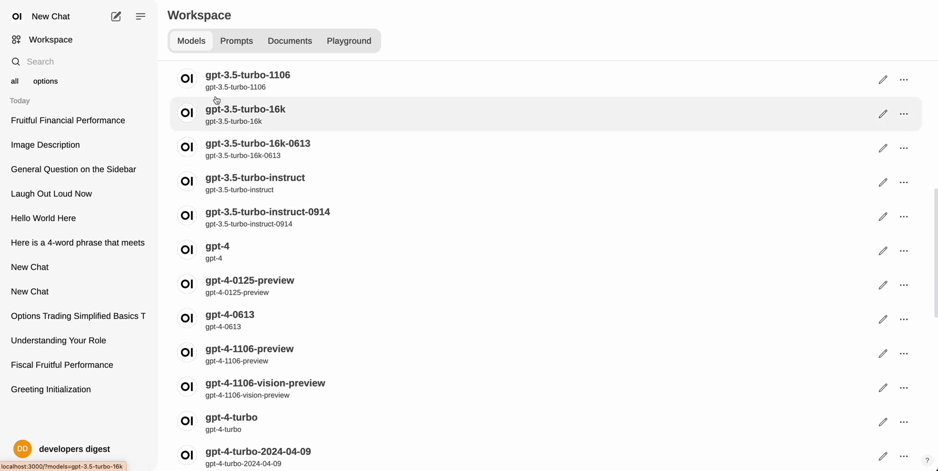
click(230, 39)
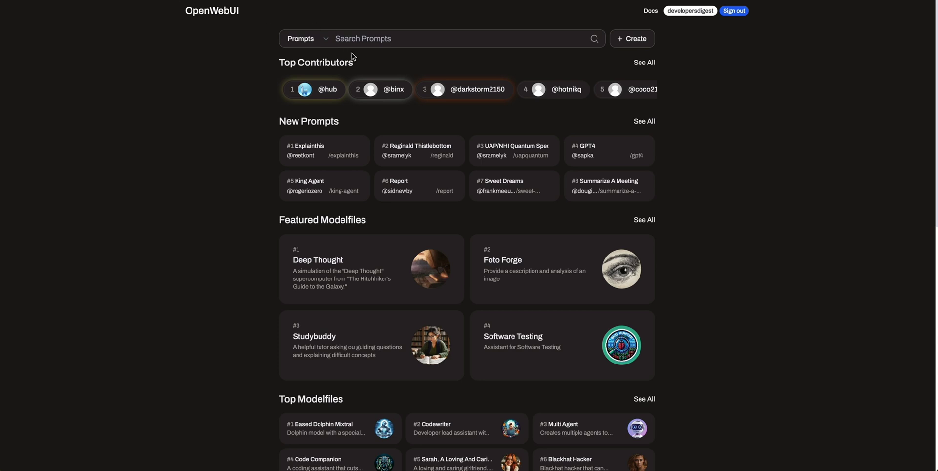
Step: Open the #1 Explainthis community prompt and read through its full prompt content
click(331, 148)
scroll(329, 144, down, 1)
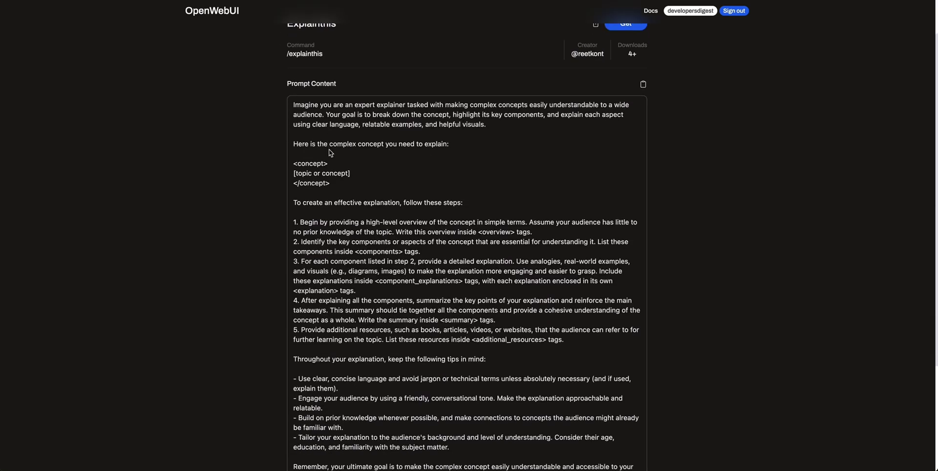
scroll(347, 168, down, 3)
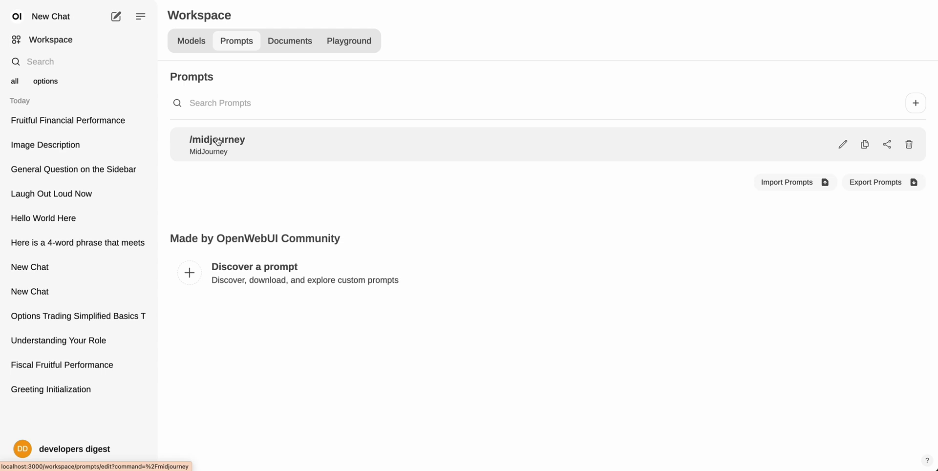
Step: Show the Documents list (10-K.html) and the Playground, then start a new llama3:latest chat
click(285, 49)
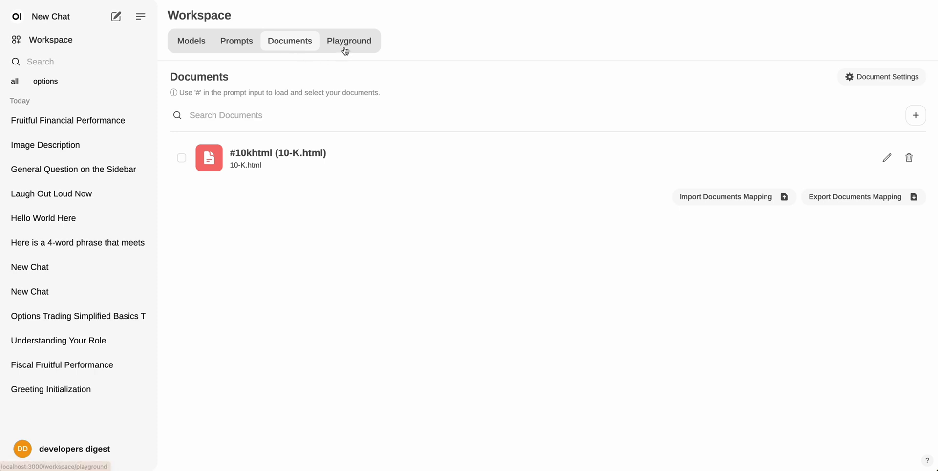
click(345, 48)
click(302, 47)
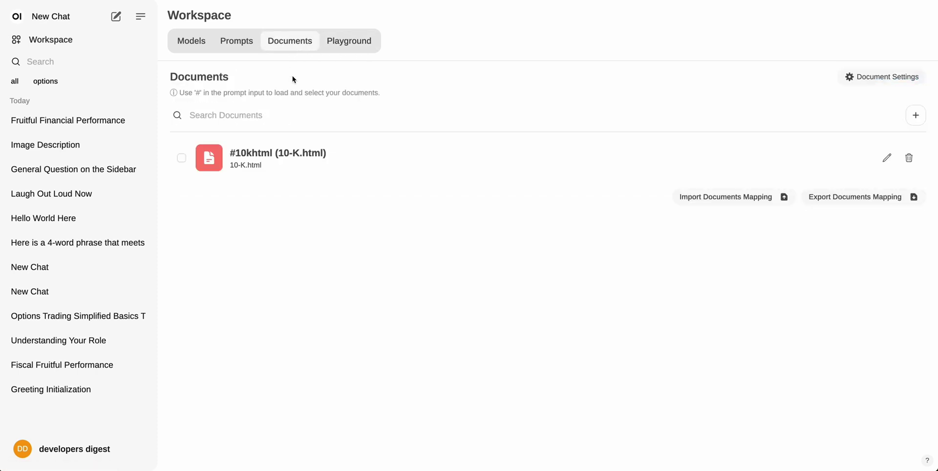
click(352, 49)
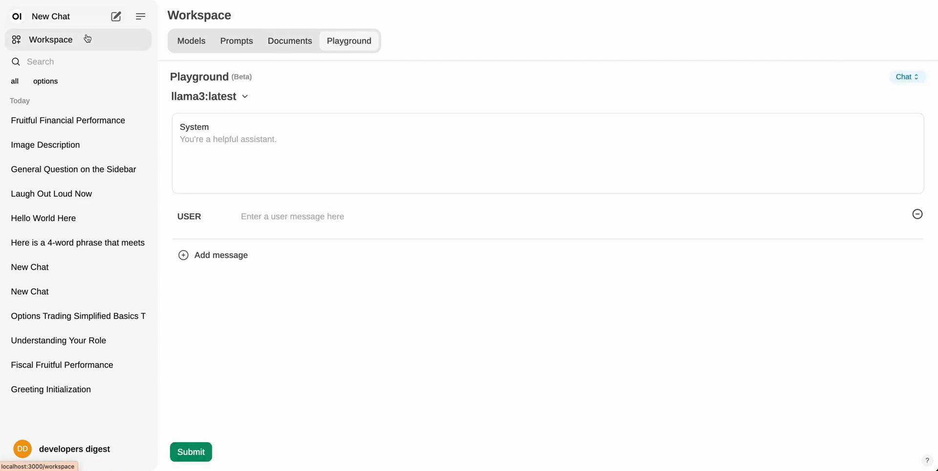
click(116, 19)
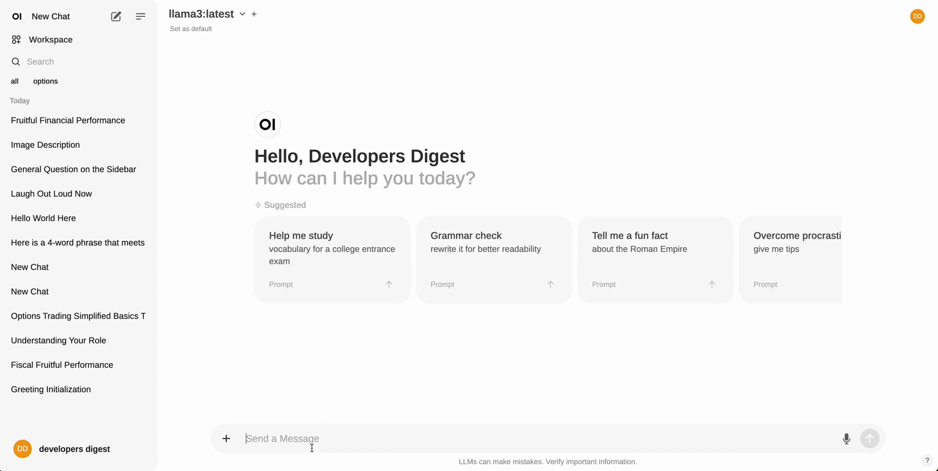
Step: Preview the / prompt commands, then use # to highlight 10-K.html in the document list
text(/)
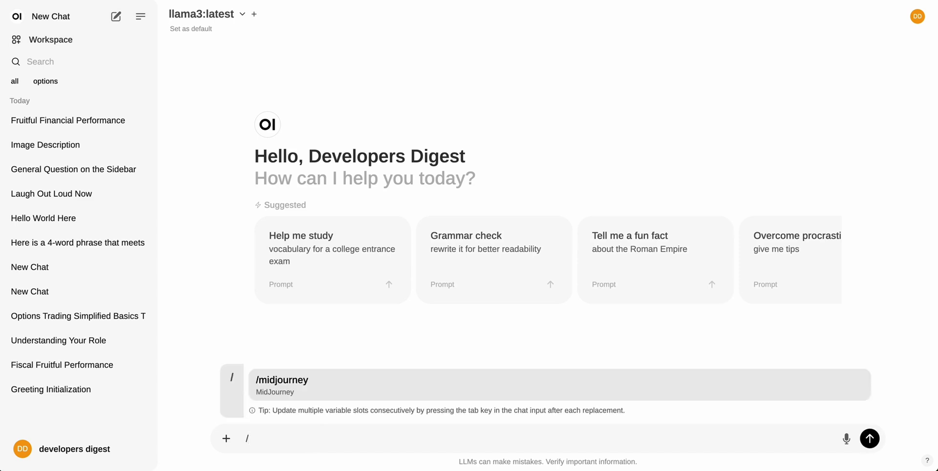
key(BackSpace)
text(#)
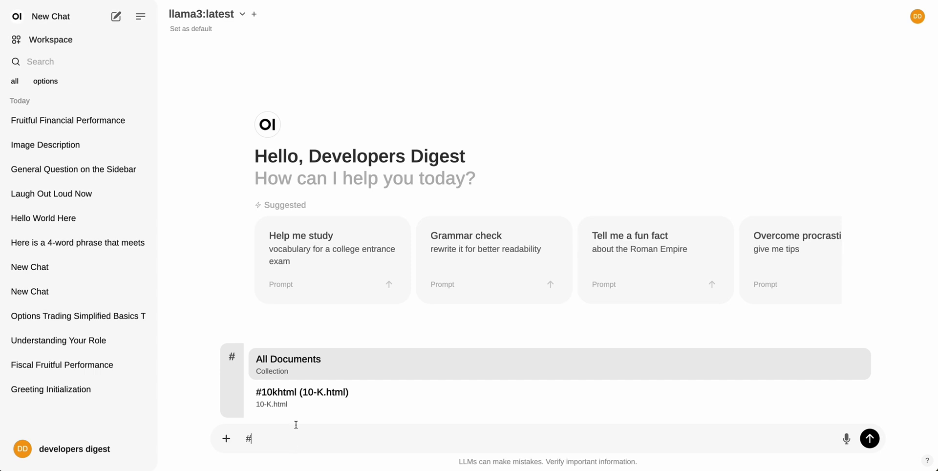
key(Down)
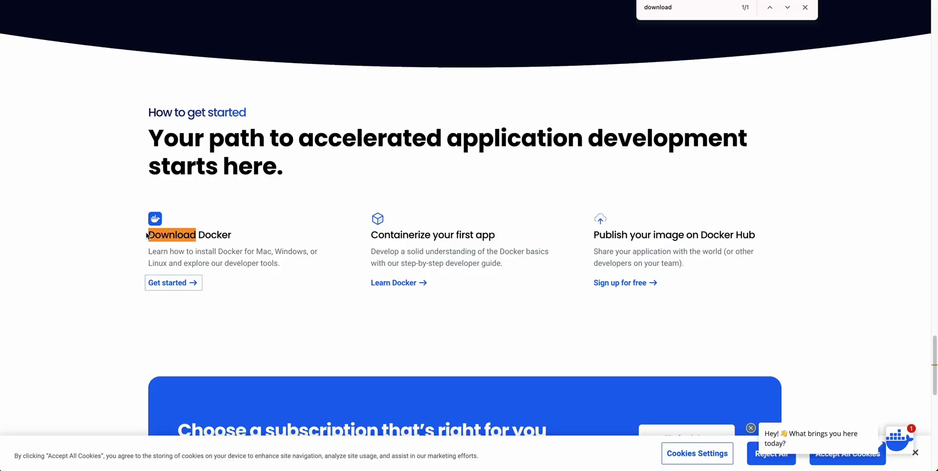
Step: Copy the GitHub CLI command 'gh repo clone open-webui/open-webui' from the repository's Code menu
drag(147, 234, 216, 235)
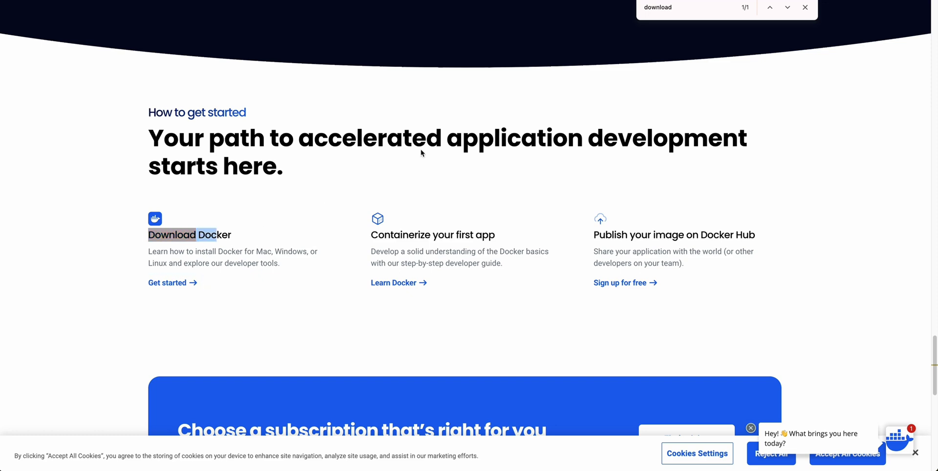
click(805, 7)
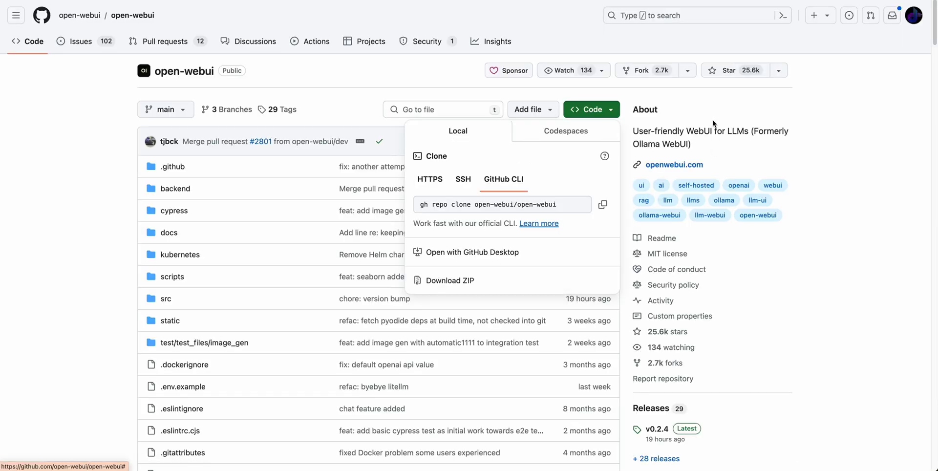
click(468, 271)
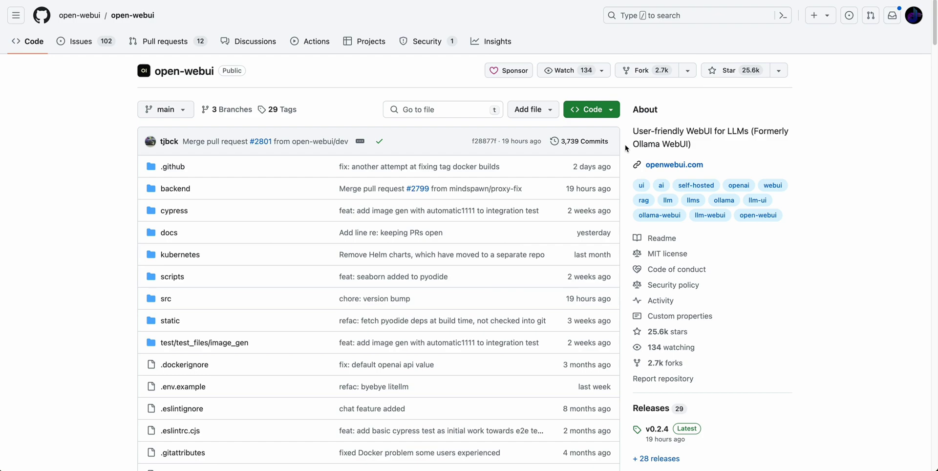
click(610, 110)
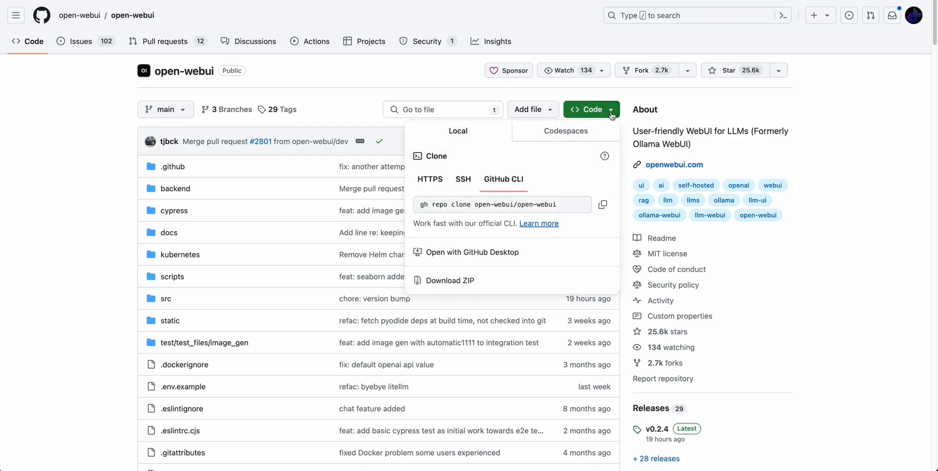
click(605, 204)
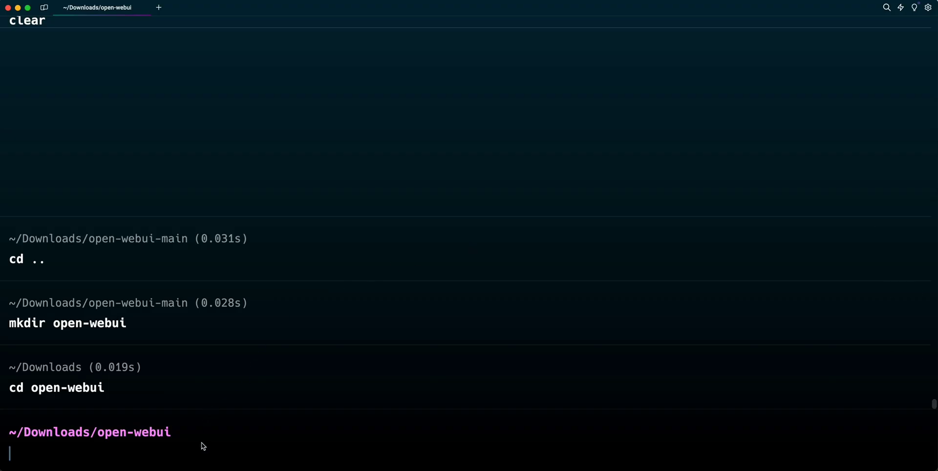
Step: List the folder with ls, then run 'gh repo clone open-webui/open-webui' in Warp
text(ls)
key(Return)
key(super+v)
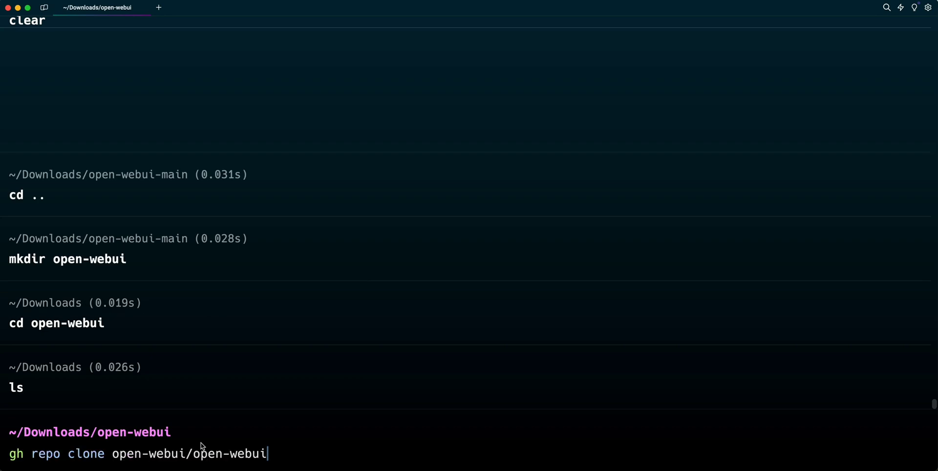
key(Return)
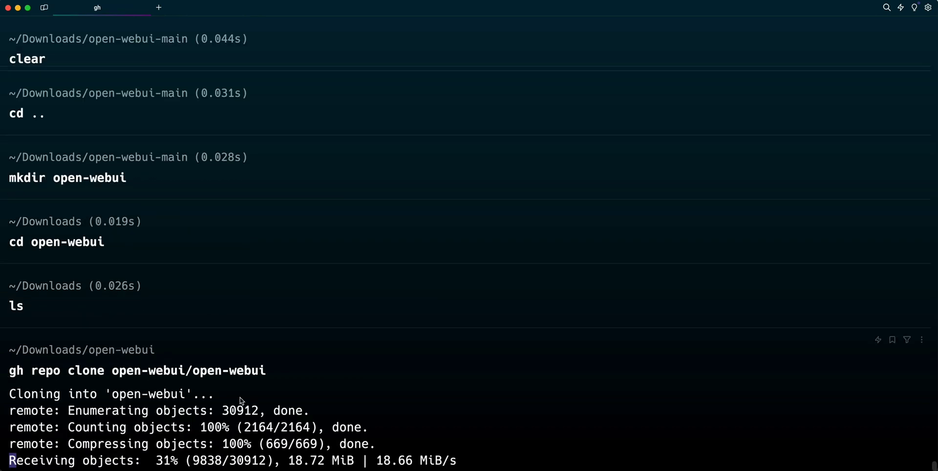
Step: Copy the README's docker run command for Ollama on the same computer
key(super+Tab)
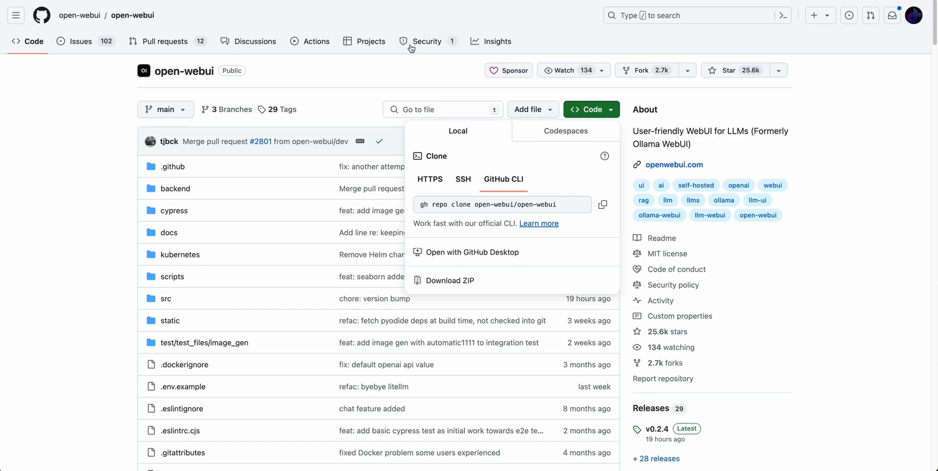
click(335, 205)
scroll(326, 225, down, 20)
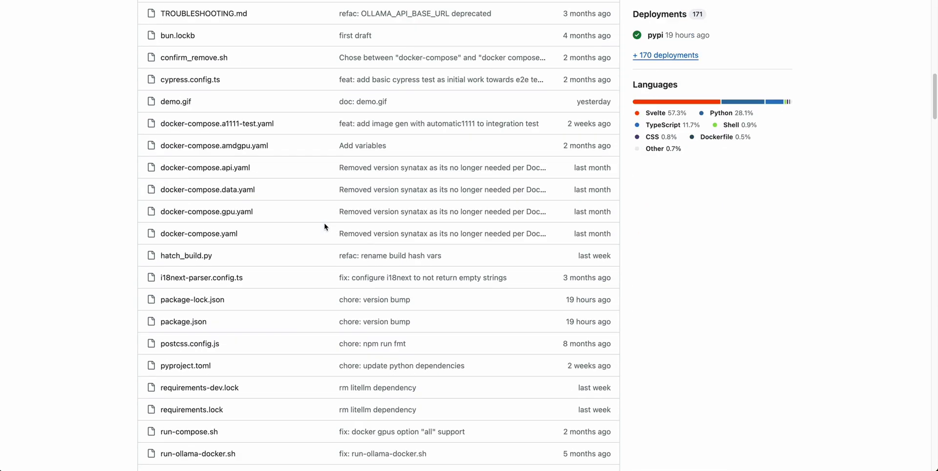
scroll(325, 227, down, 20)
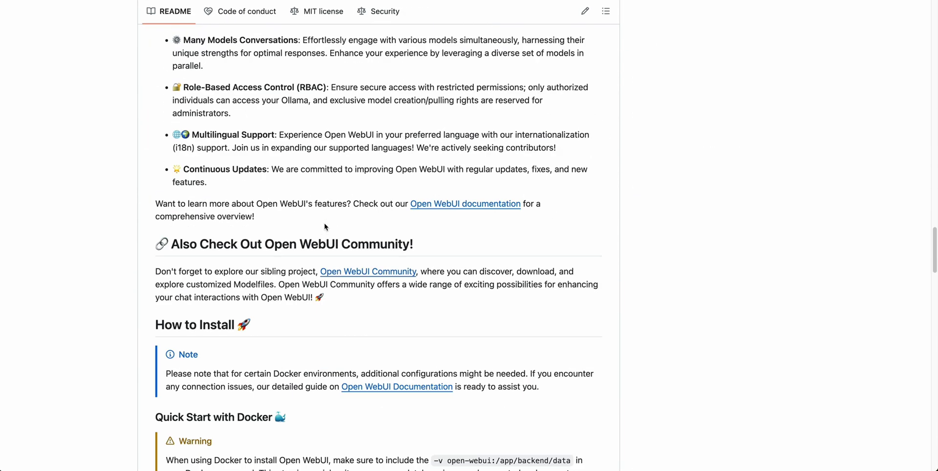
scroll(326, 226, down, 6)
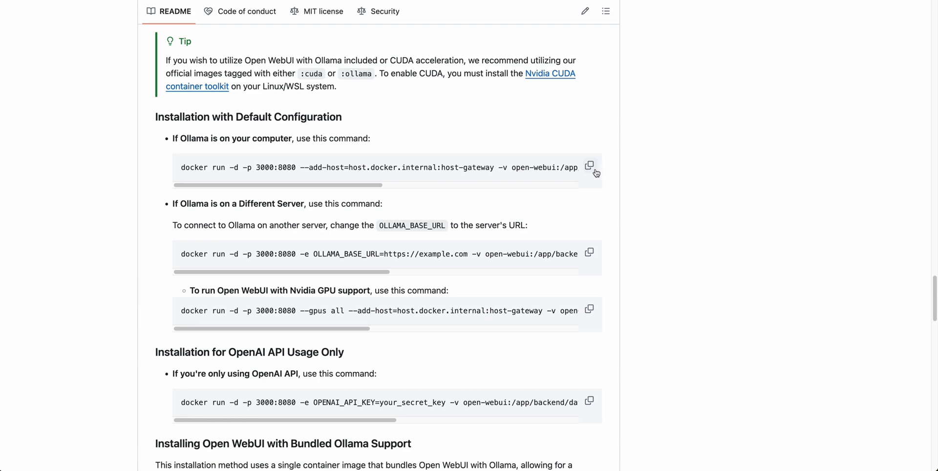
click(590, 166)
Step: Clear the terminal, change into open-webui/, and paste the copied docker run command
key(super+Tab)
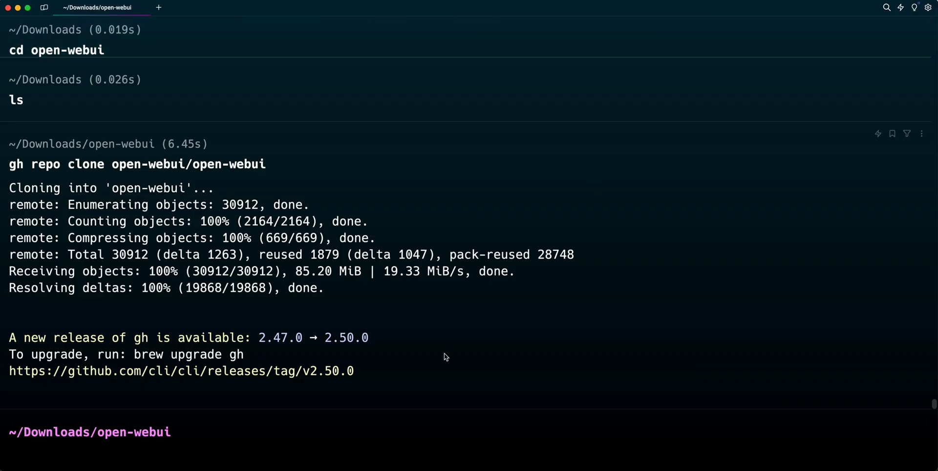
key(super+k)
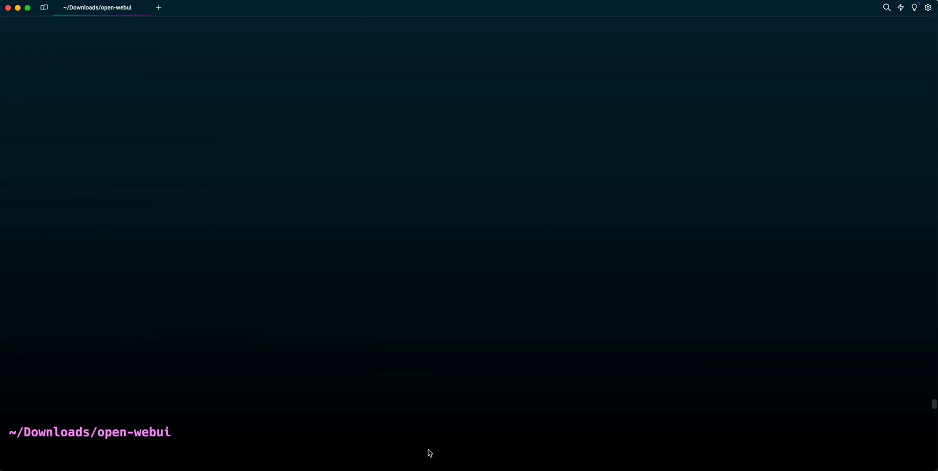
text(cd )
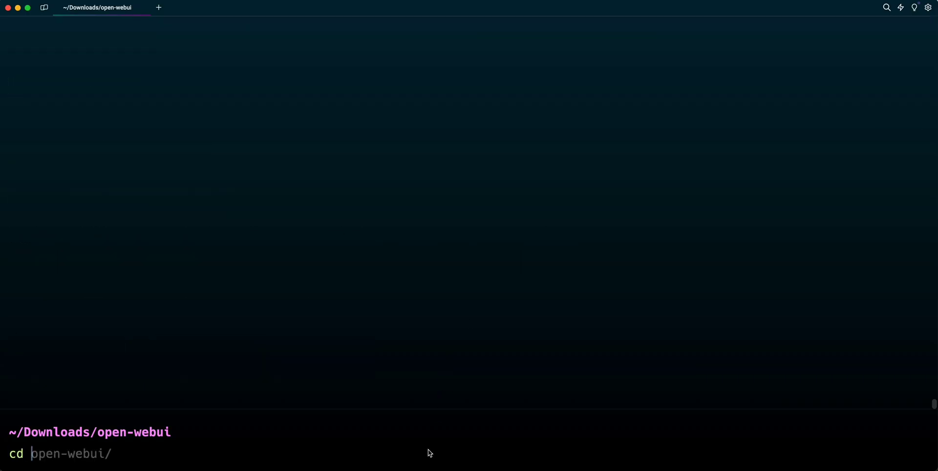
text(open-webui/)
key(Return)
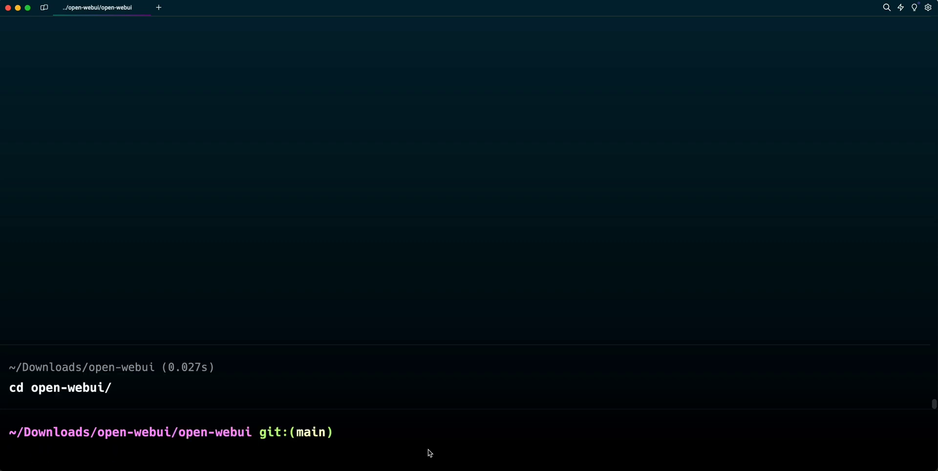
key(super+v)
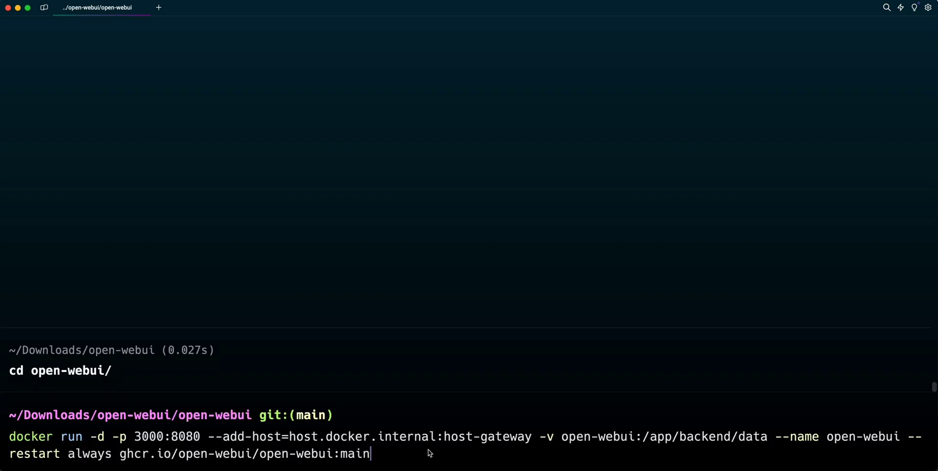